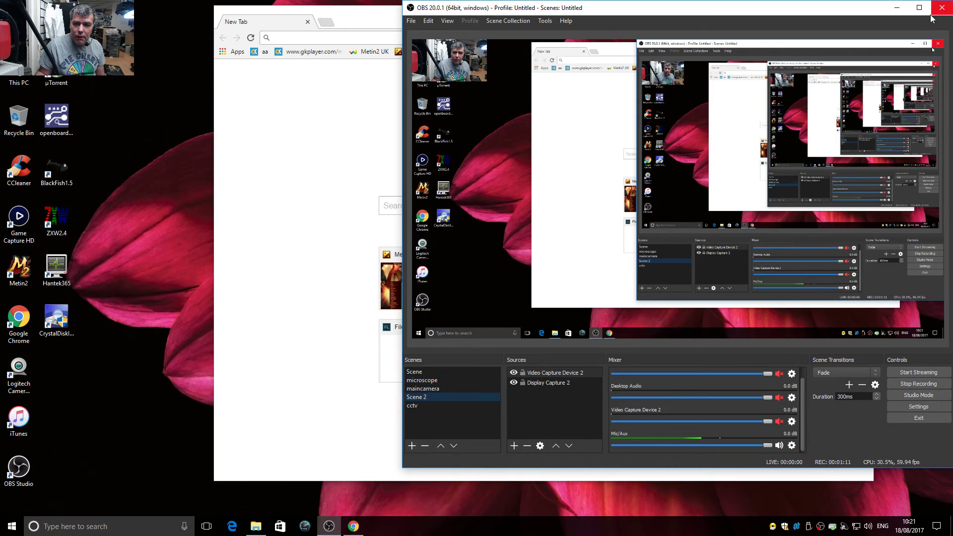
pyautogui.click(895, 8)
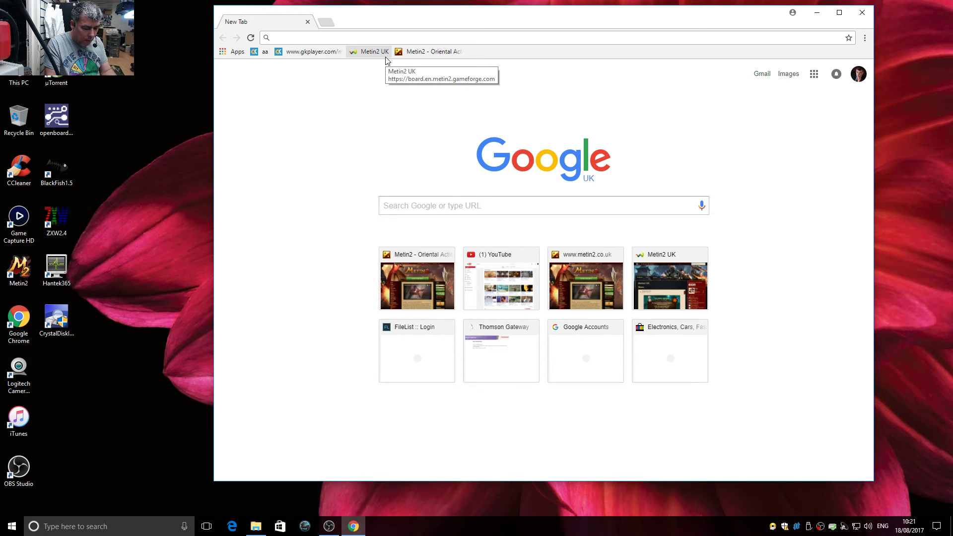
pyautogui.write('www.ebay.co.uk')
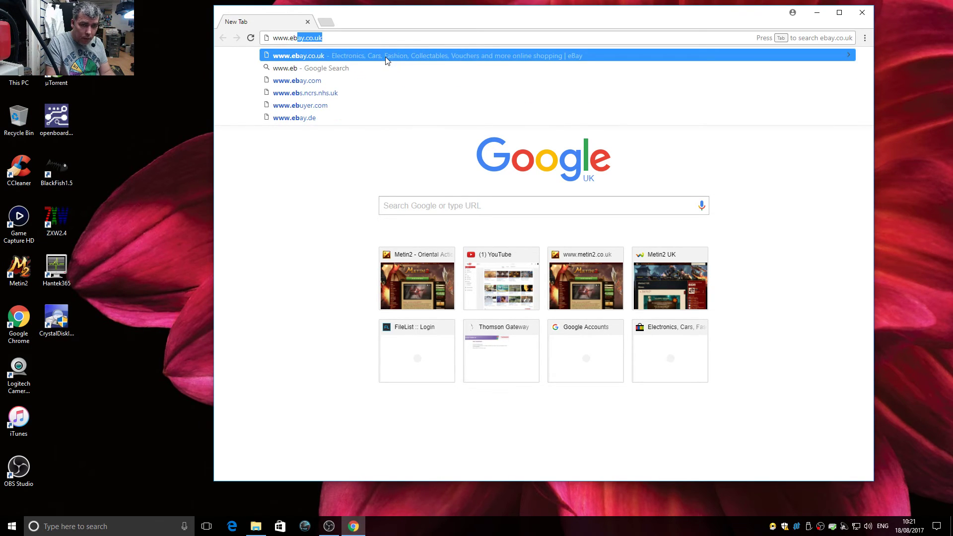
pyautogui.click(386, 57)
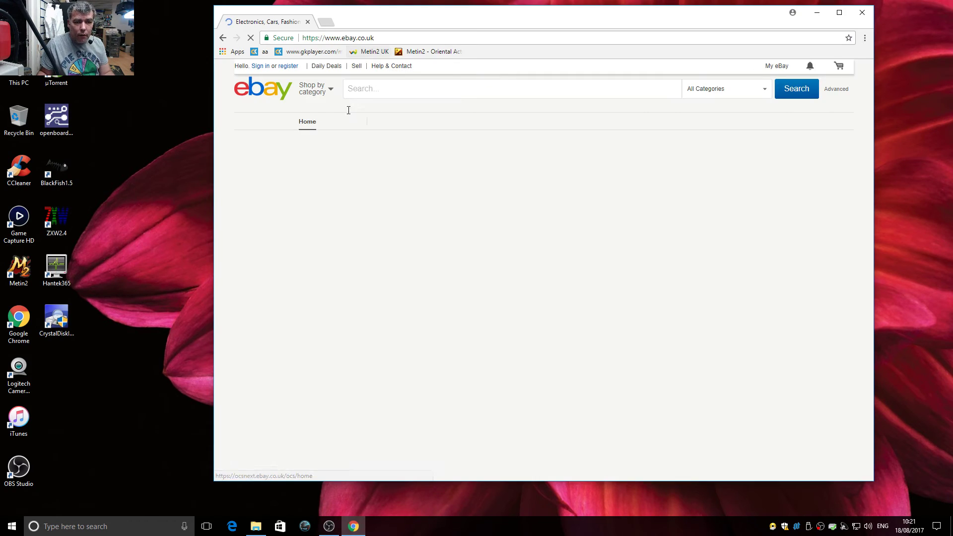
# Step: Search eBay for 'hdd sata interface'
pyautogui.click(388, 88)
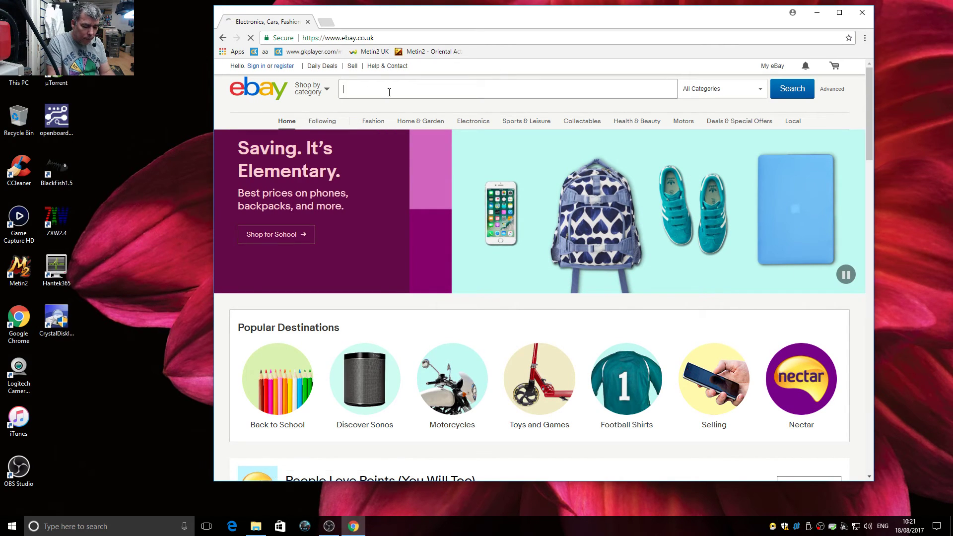
pyautogui.write('hdd sata int')
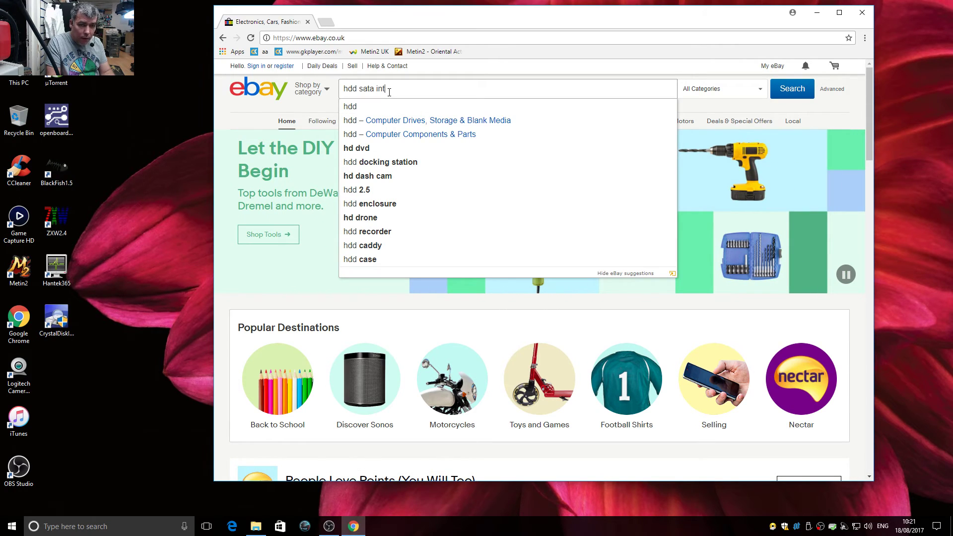
pyautogui.write('er')
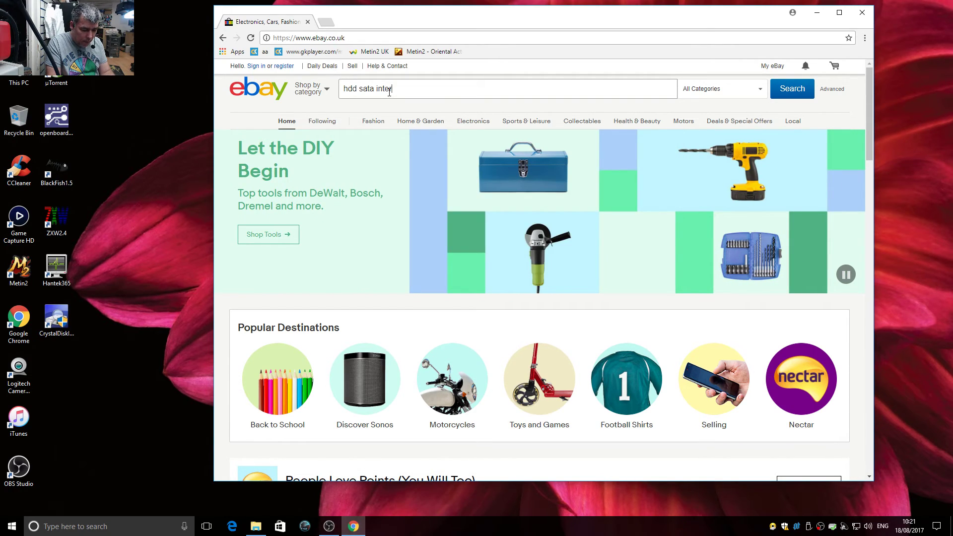
pyautogui.write('face')
pyautogui.press('Return')
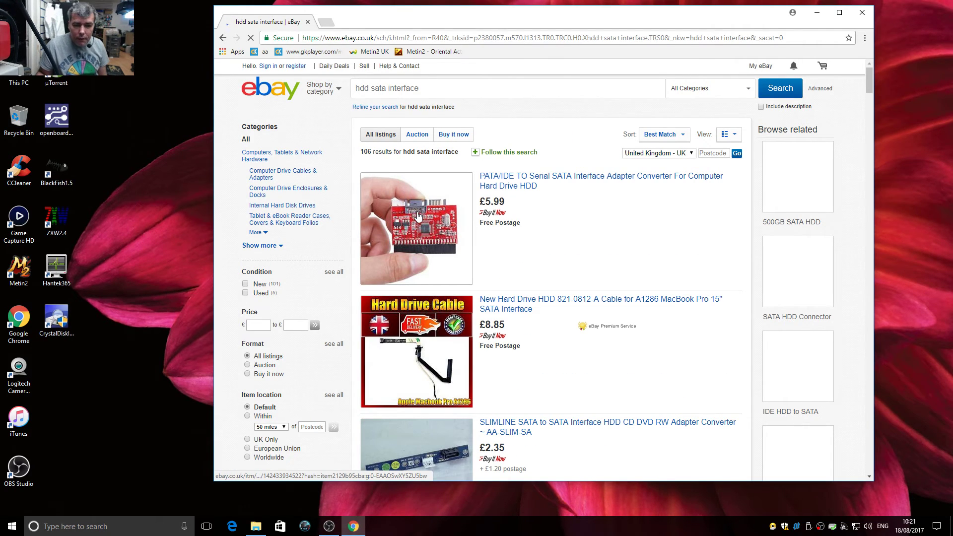
# Step: Scroll through the 'hdd sata interface' results, then minimise Chrome to show the desktop
pyautogui.scroll(-13, 417, 215)
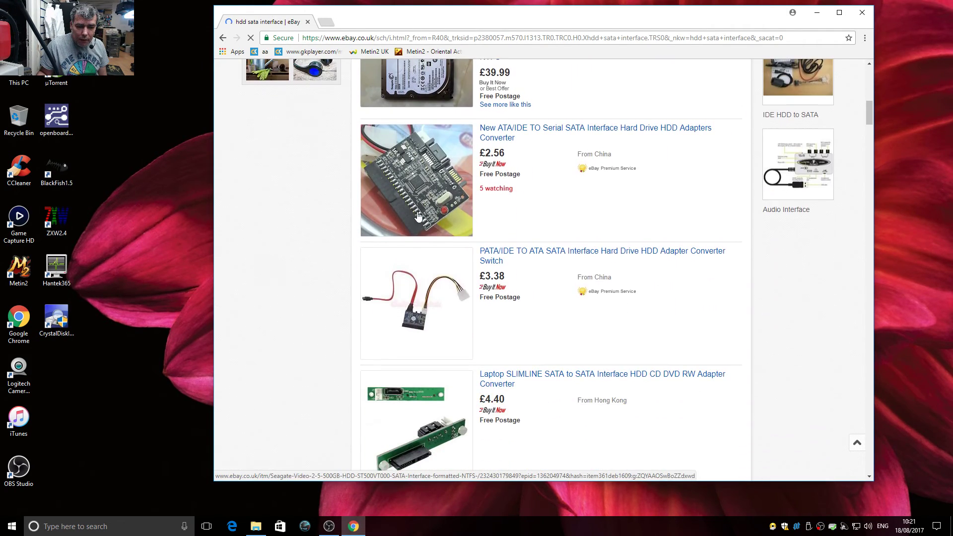
pyautogui.scroll(-3, 417, 216)
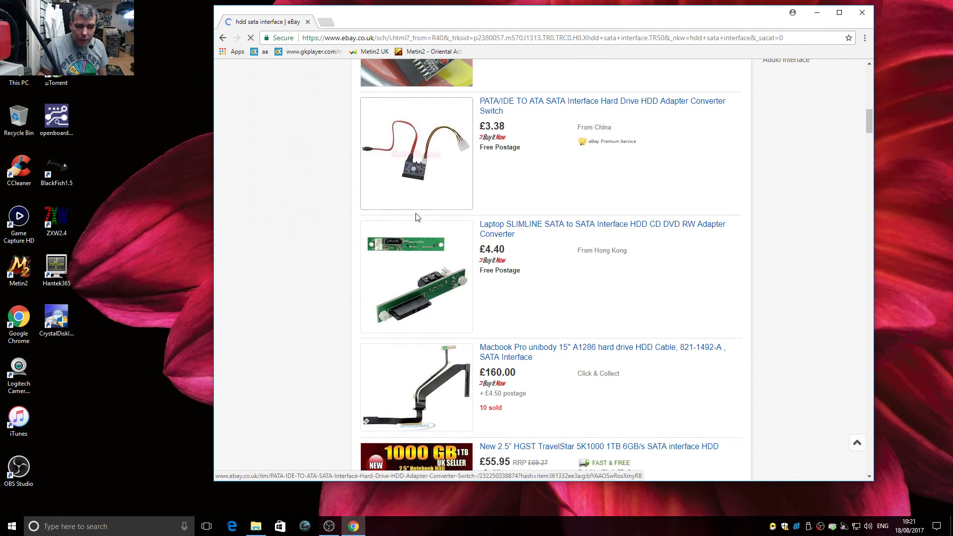
pyautogui.scroll(-8, 417, 216)
pyautogui.scroll(-1, 417, 219)
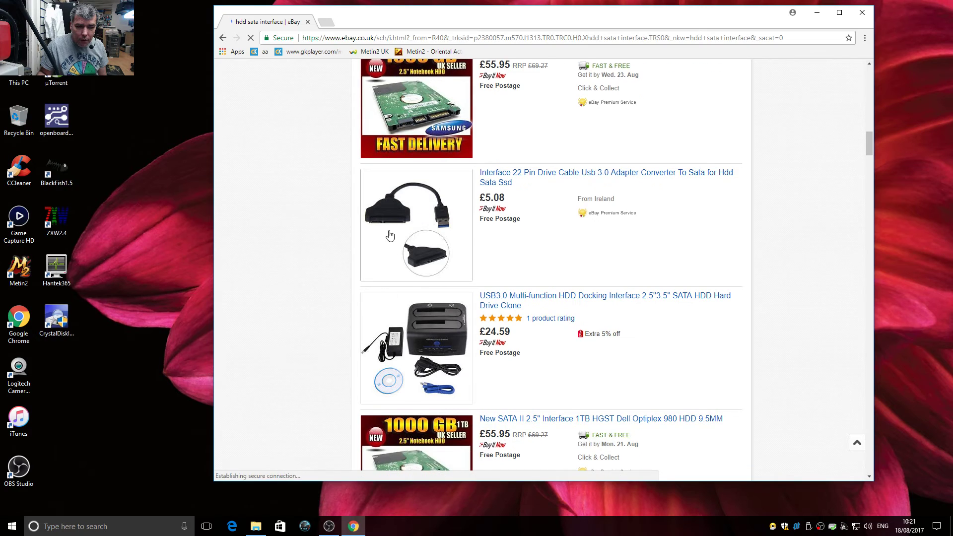
pyautogui.scroll(-1, 450, 216)
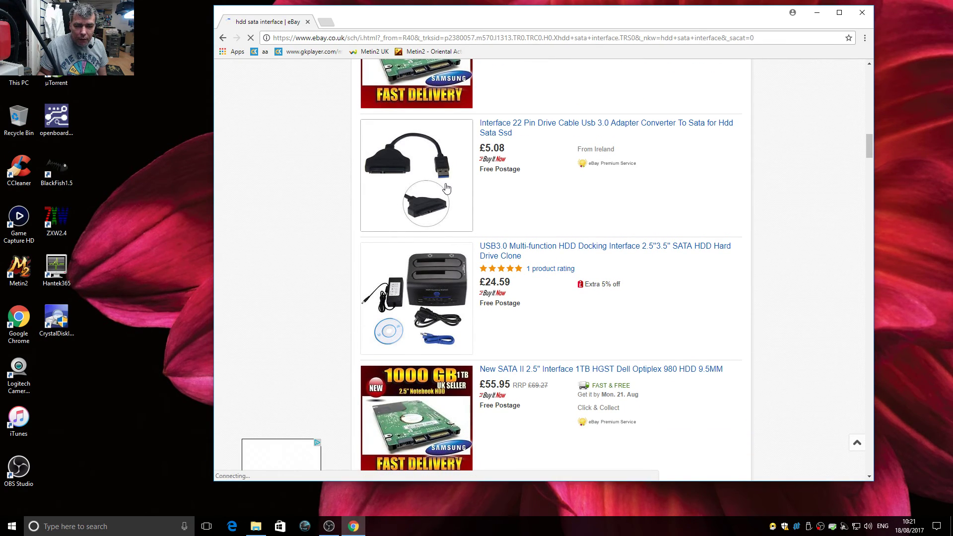
pyautogui.scroll(-8, 444, 188)
pyautogui.scroll(-5, 447, 188)
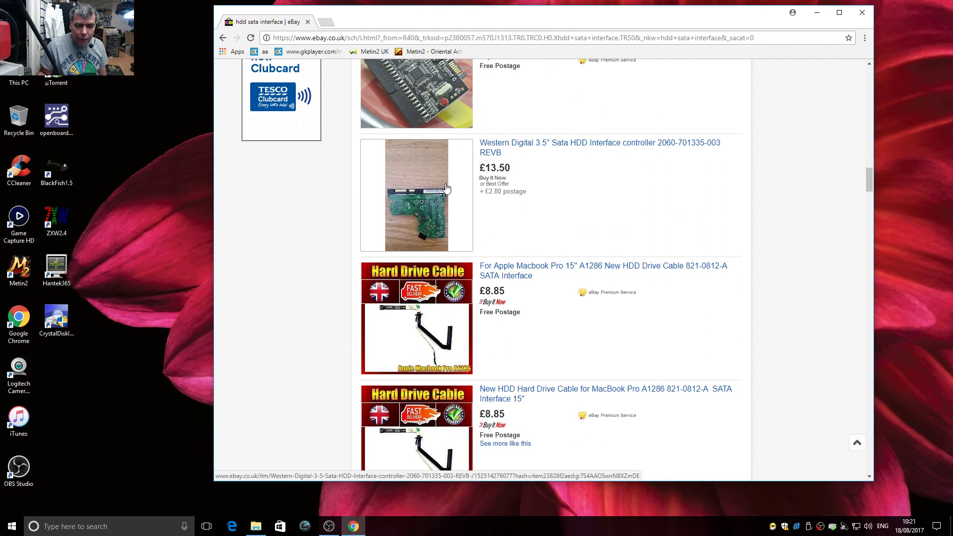
pyautogui.scroll(-6, 446, 187)
pyautogui.scroll(-1, 446, 187)
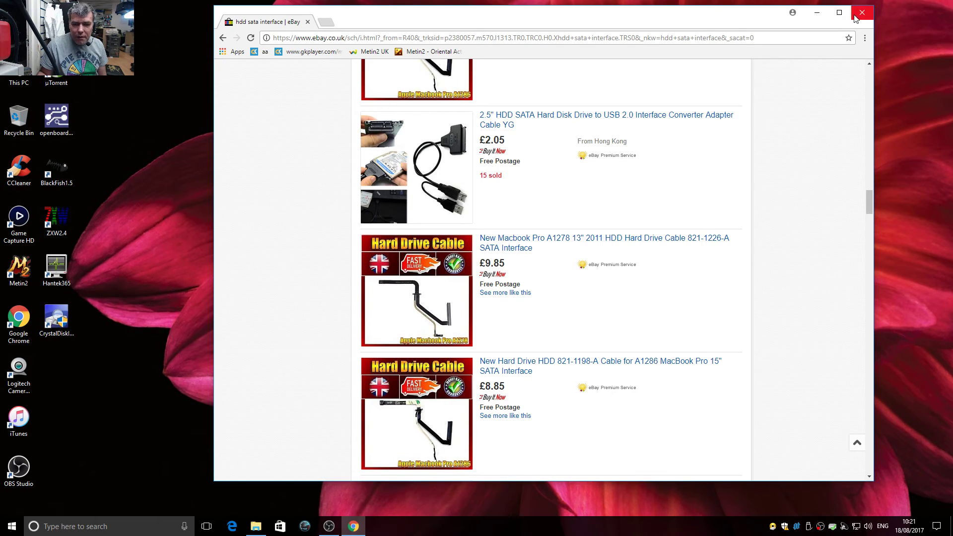
pyautogui.click(816, 13)
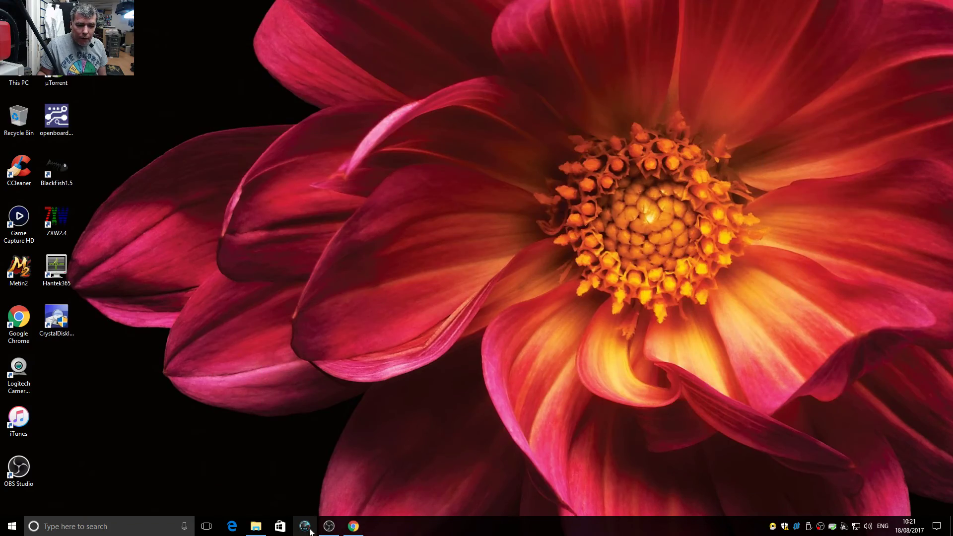
# Step: Restore the OBS Studio window from the taskbar
pyautogui.click(331, 530)
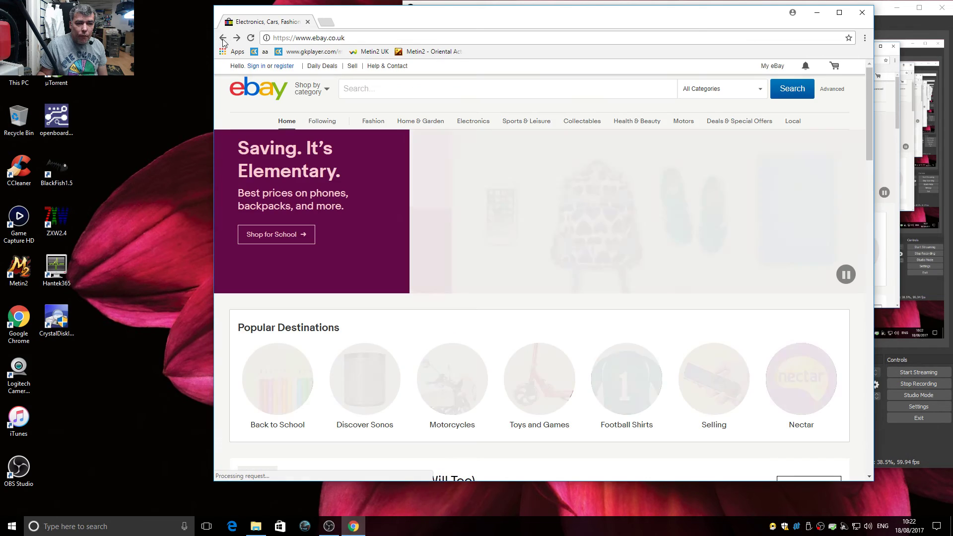
# Step: Google 'crystal disk info', accepting the spelling correction for 'cristal dis'
pyautogui.click(223, 39)
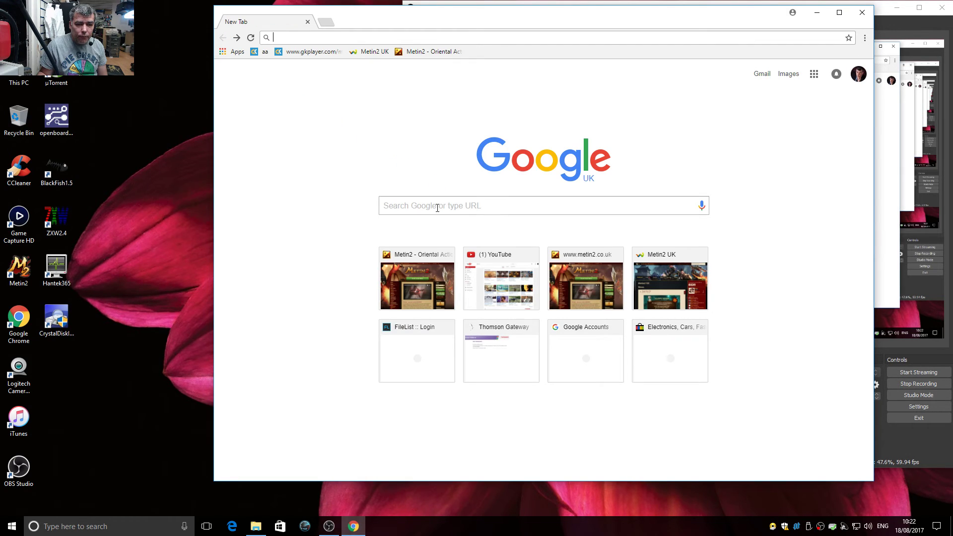
pyautogui.write('crist')
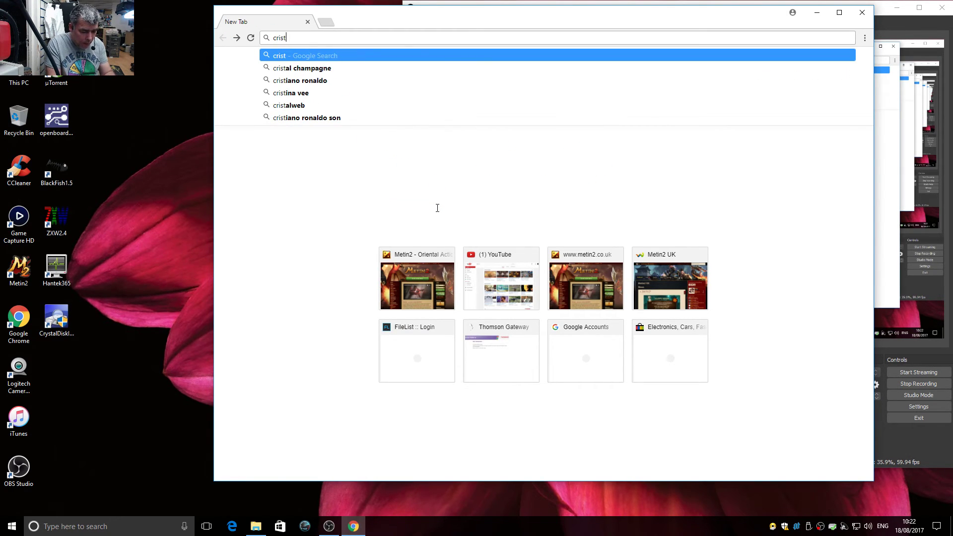
pyautogui.write('al disk info')
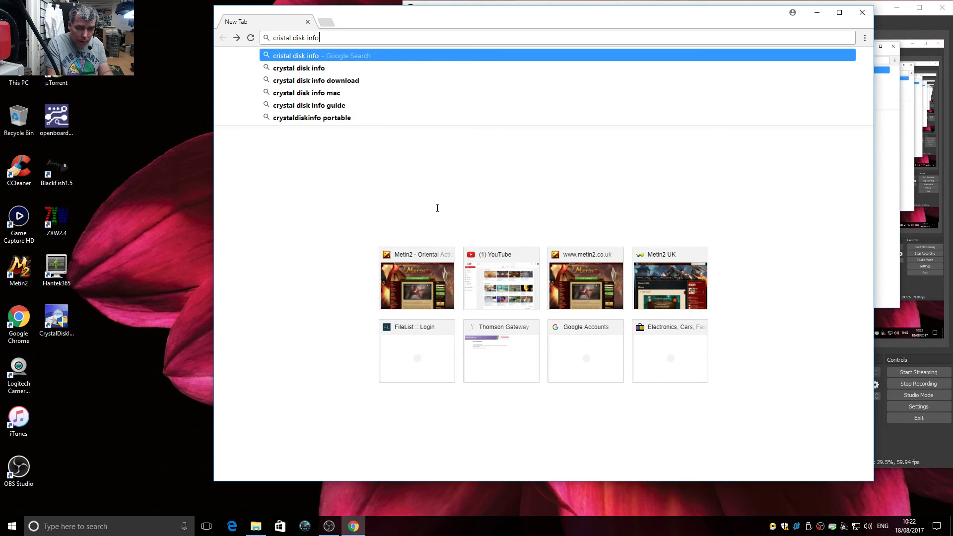
pyautogui.press('Return')
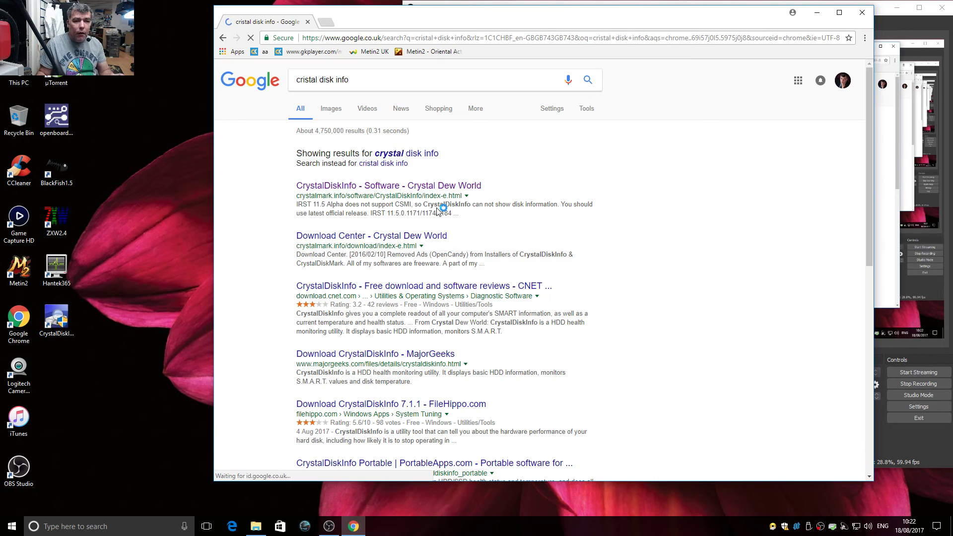
pyautogui.click(397, 153)
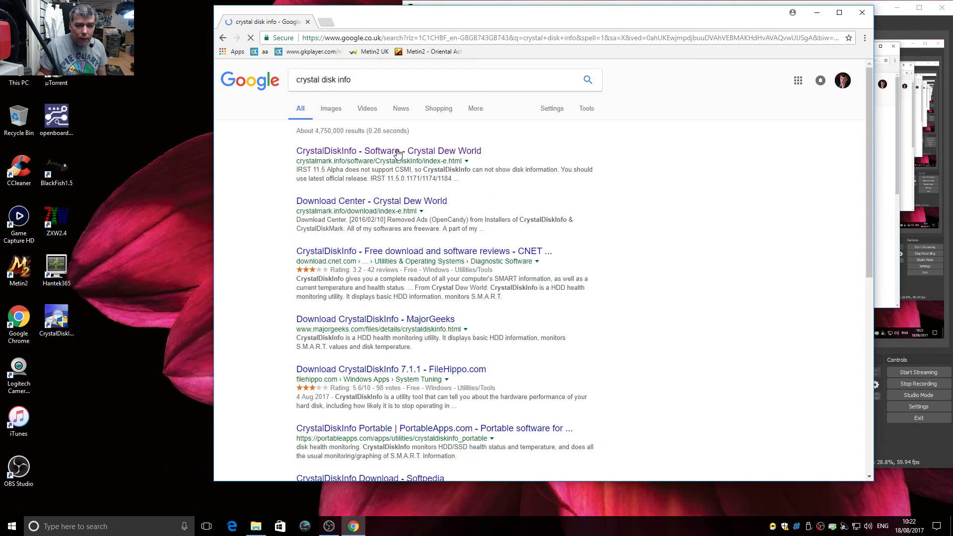
# Step: Download CrystalDiskInfo 7.1.1 via Crystal Dew World, then close Chrome
pyautogui.click(365, 152)
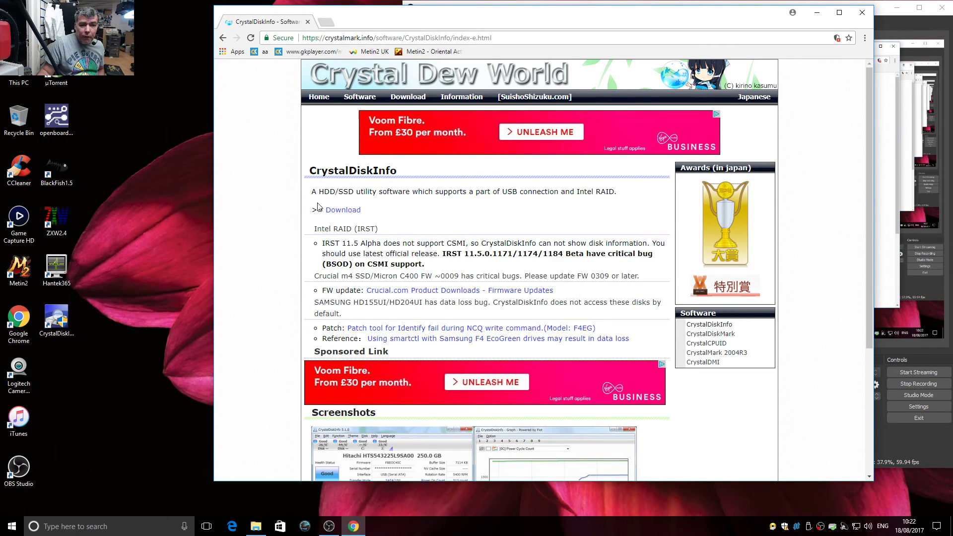
pyautogui.click(342, 211)
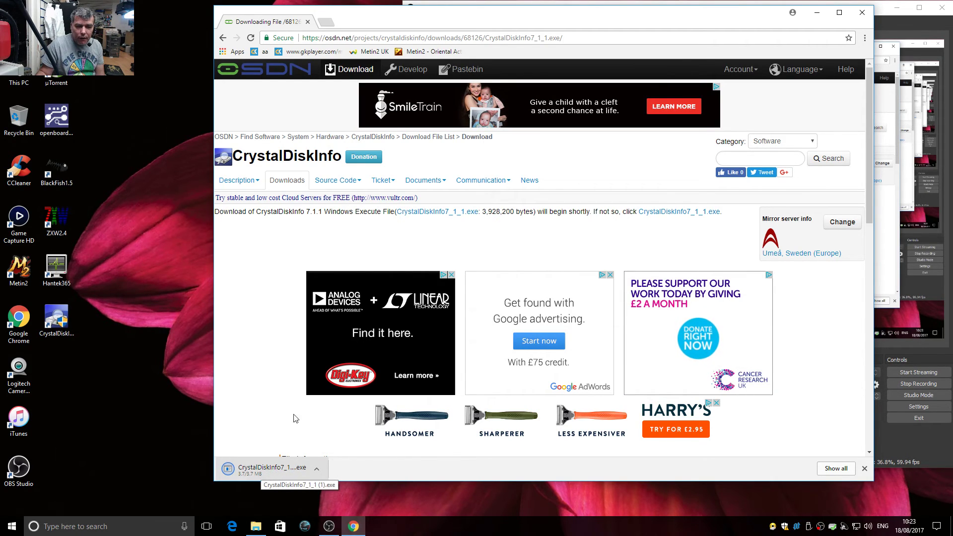
pyautogui.click(862, 14)
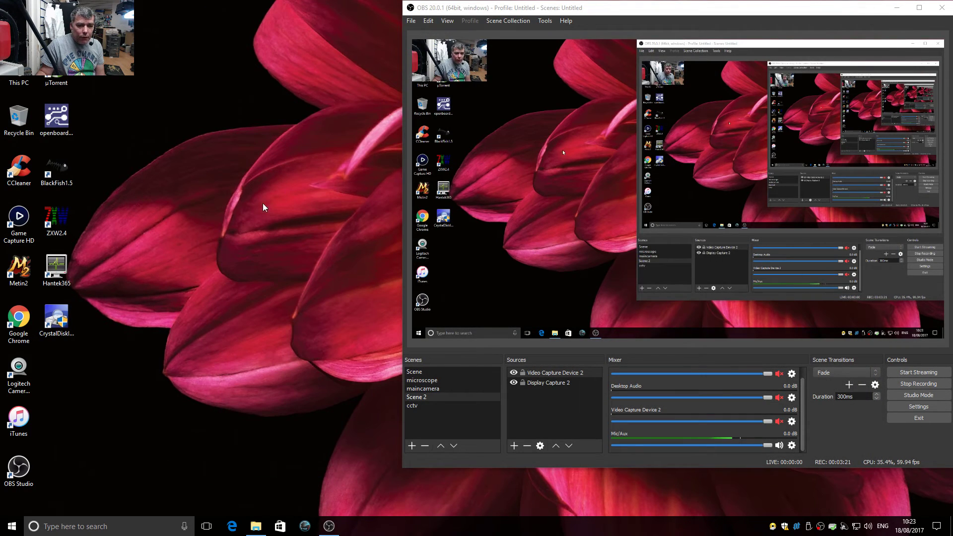
# Step: Launch CrystalDiskInfo, check the TOSHIBA DT01ACA200 reads Good at 42 °C, then close it
pyautogui.click(56, 319)
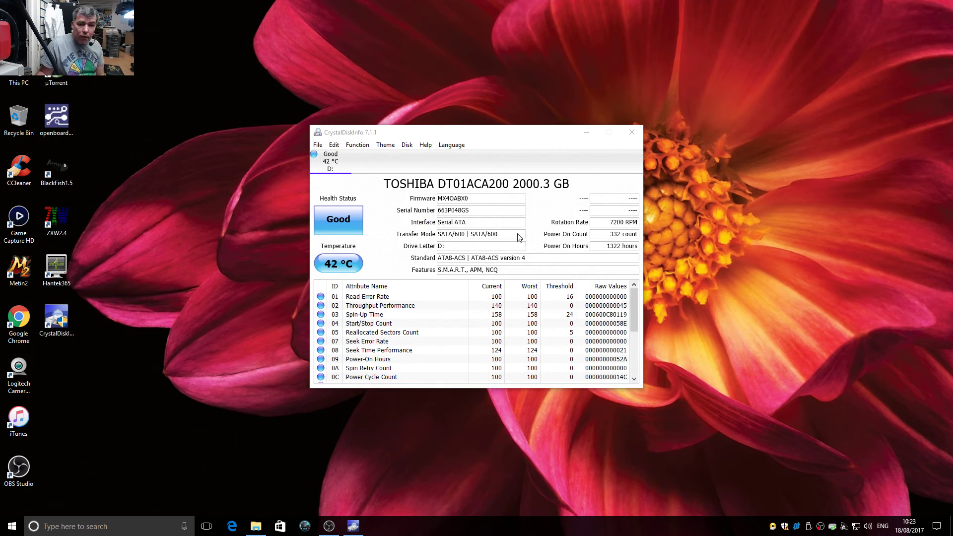
pyautogui.click(629, 132)
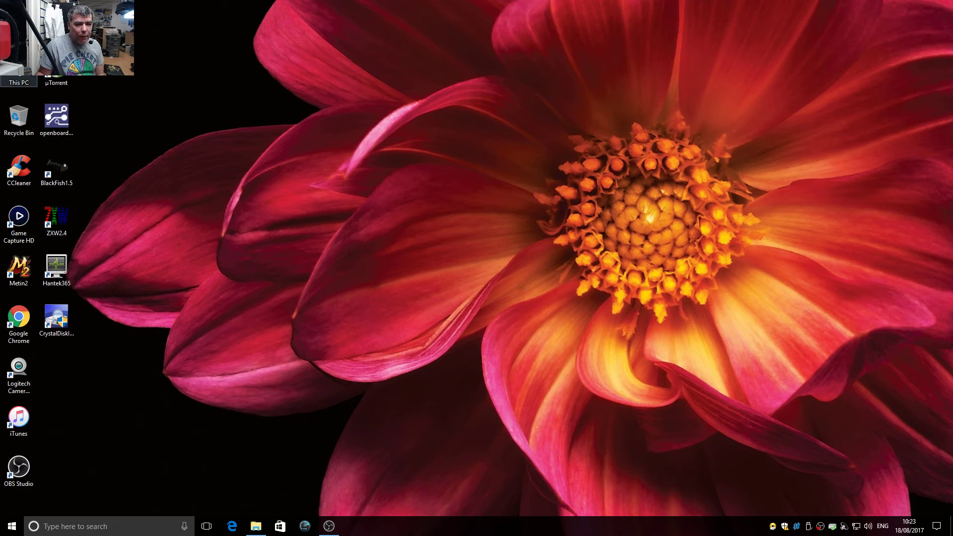
# Step: Check the connected drives in This PC, then minimise it and restore OBS
pyautogui.doubleClick(19, 62)
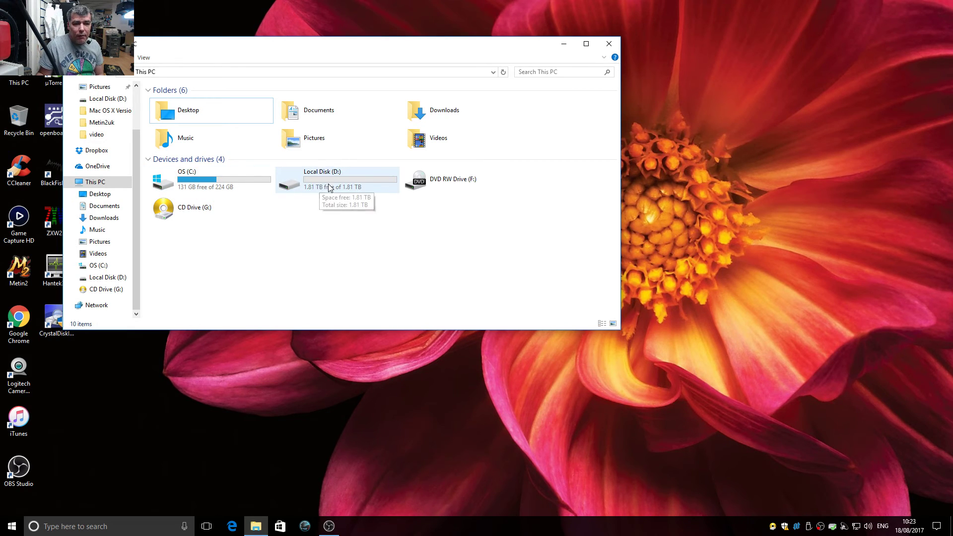
pyautogui.click(564, 44)
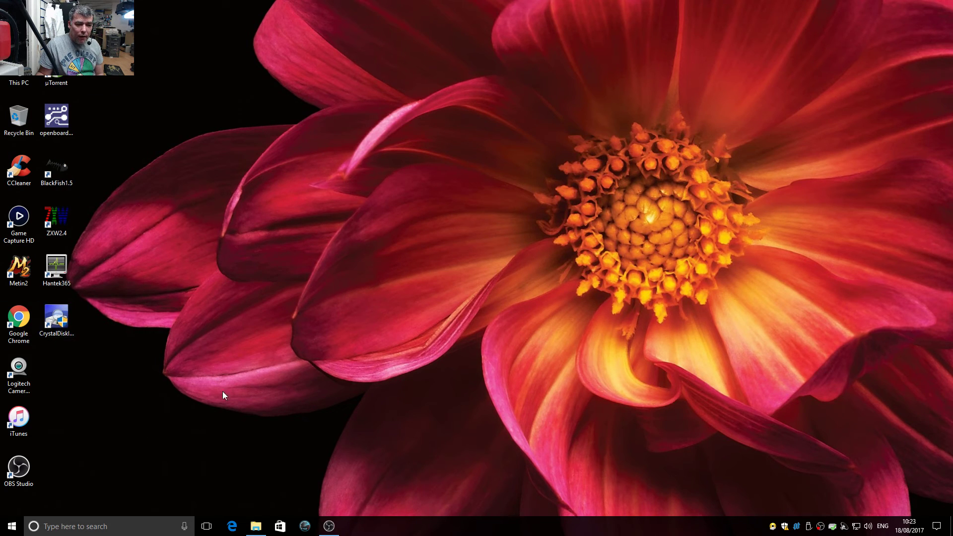
pyautogui.click(328, 526)
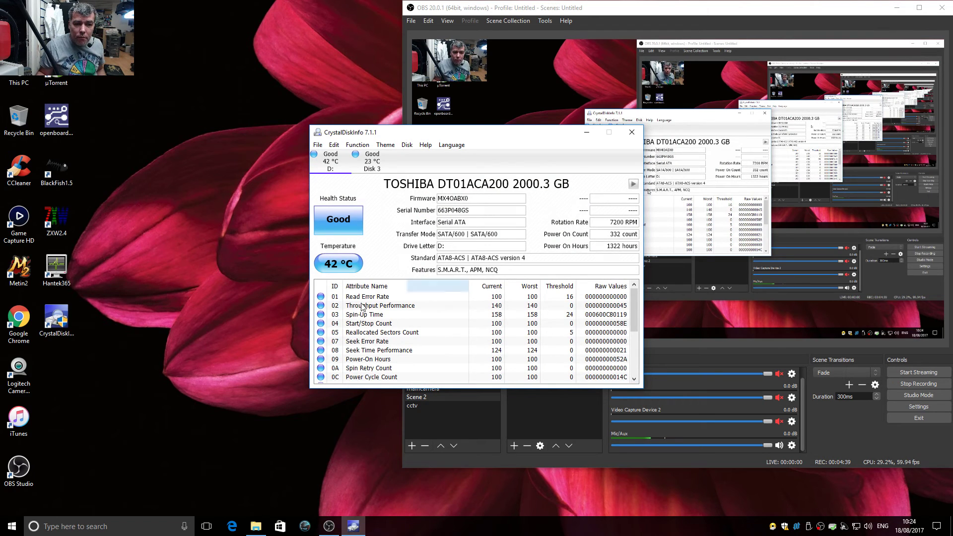
# Step: Show Disk 3's ST500LM012 report (Good, 24 °C) with its power-on hours, then restore OBS
pyautogui.click(899, 8)
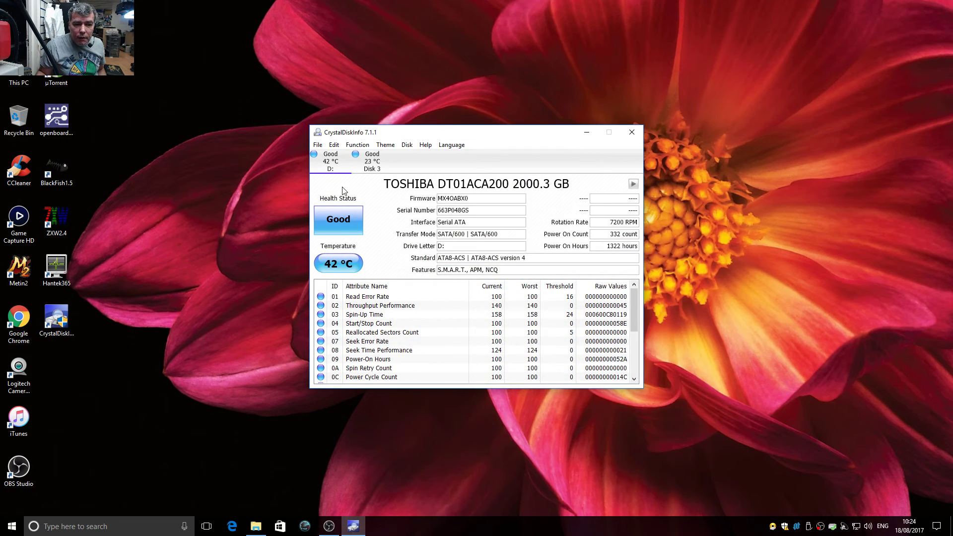
pyautogui.click(372, 161)
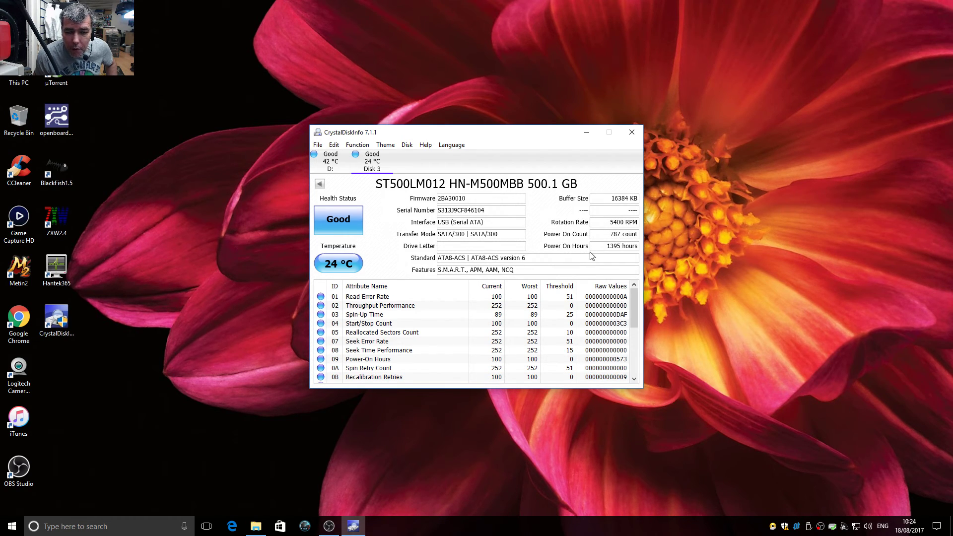
pyautogui.moveTo(619, 252)
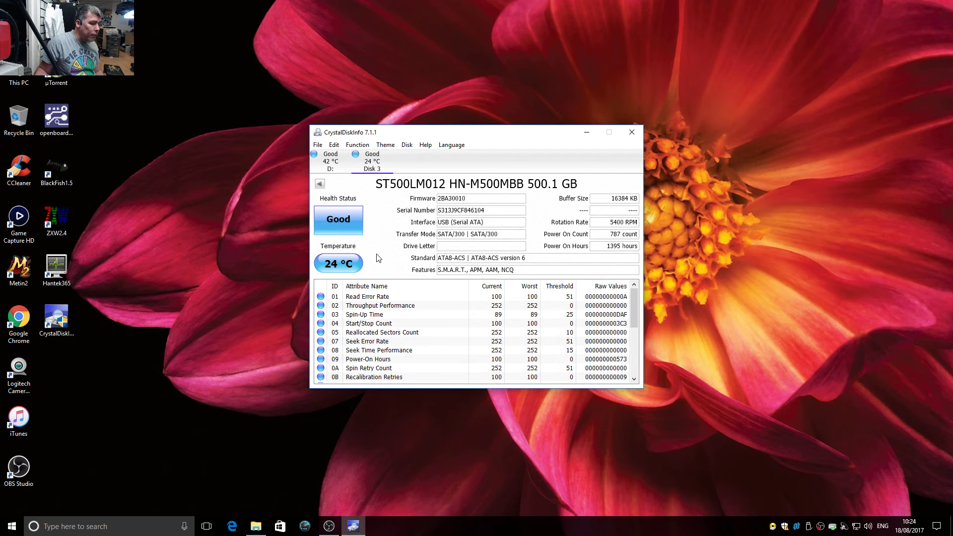
pyautogui.click(325, 526)
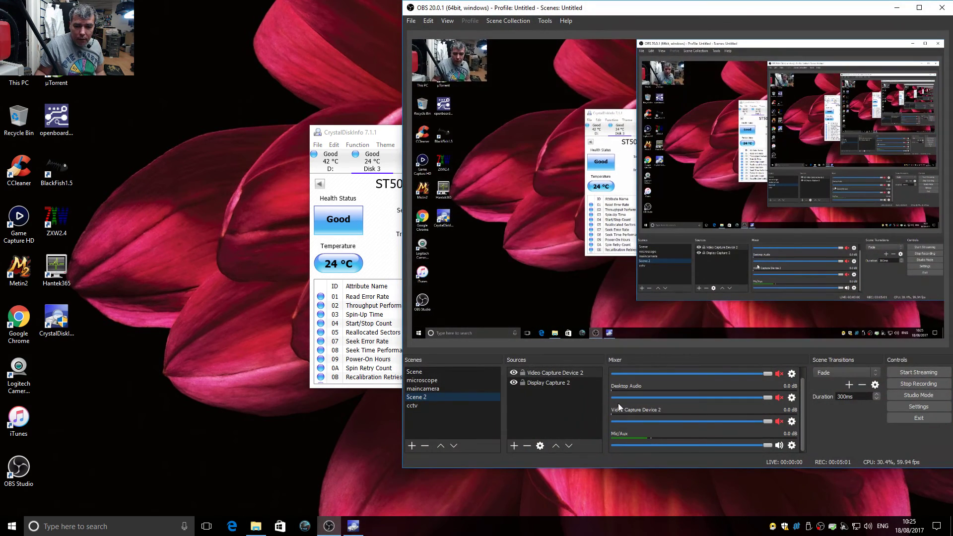
# Step: Mute the Mic/Aux channel in the OBS Mixer for the pause, then unmute it
pyautogui.click(779, 445)
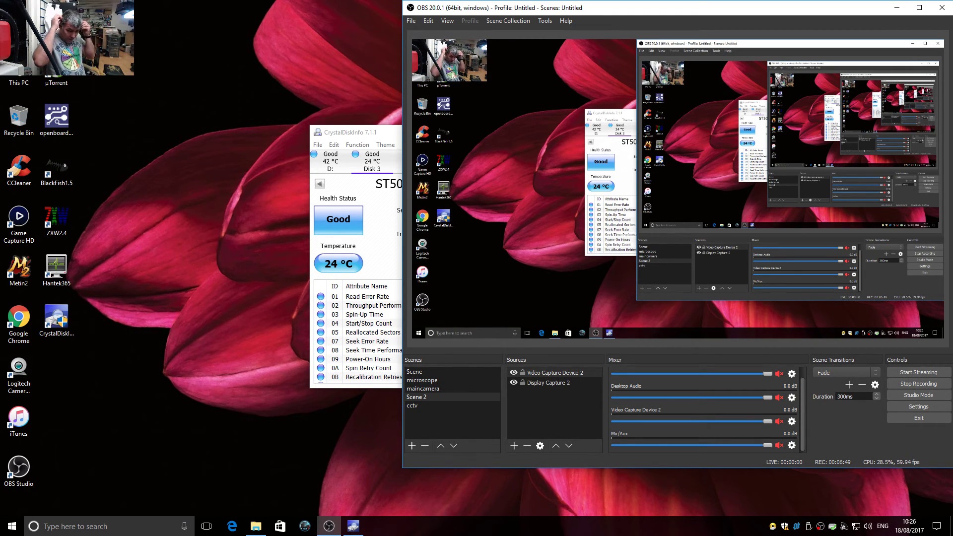
pyautogui.click(780, 445)
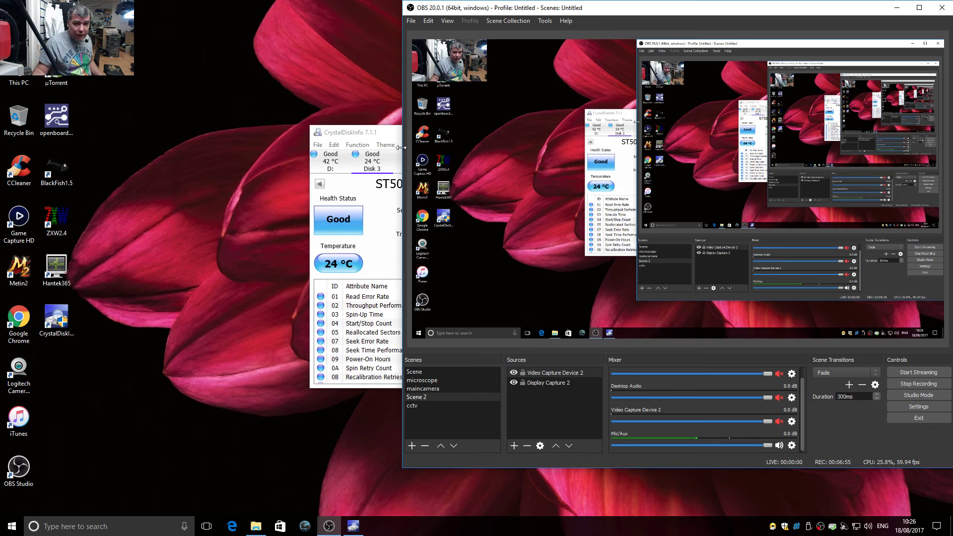
# Step: Bring CrystalDiskInfo forward to finish reviewing the ST500LM012 drive, then restore OBS
pyautogui.click(389, 134)
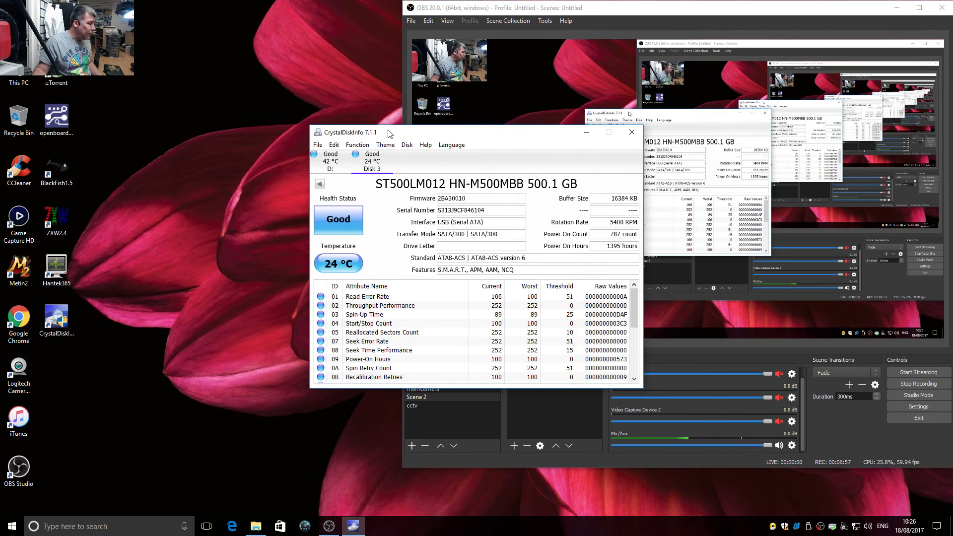
pyautogui.click(896, 8)
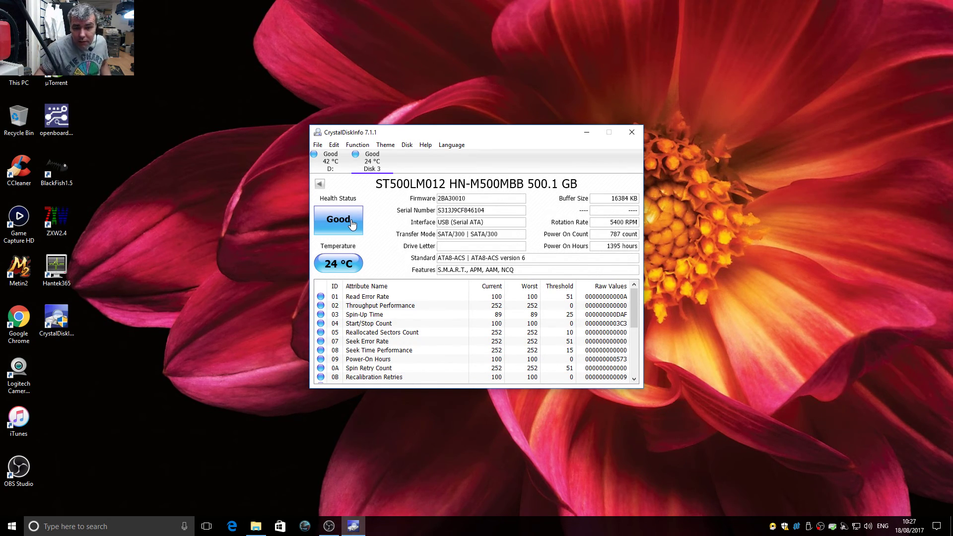
pyautogui.click(330, 526)
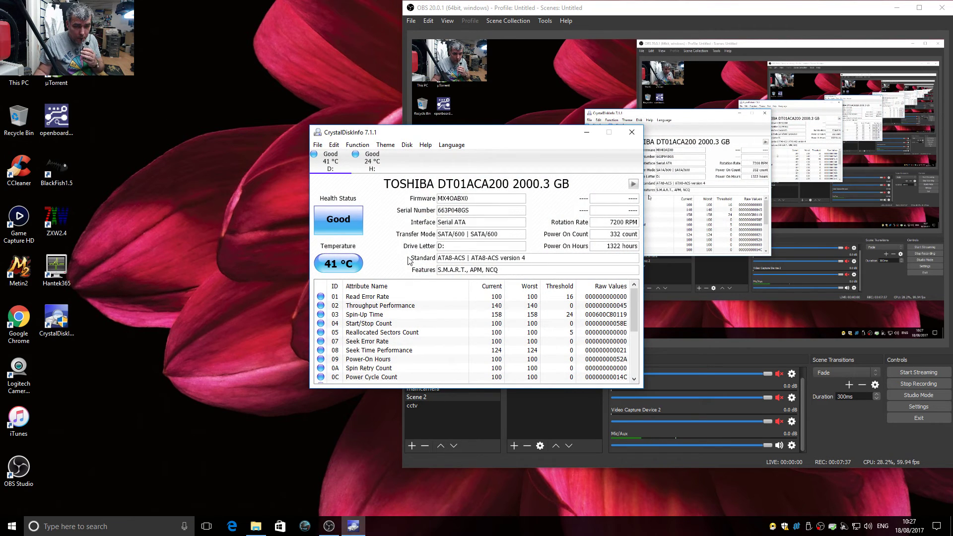
# Step: View the H: drive's TOSHIBA MQ01ABF050 report (Good, 24 °C), then close CrystalDiskInfo
pyautogui.click(369, 162)
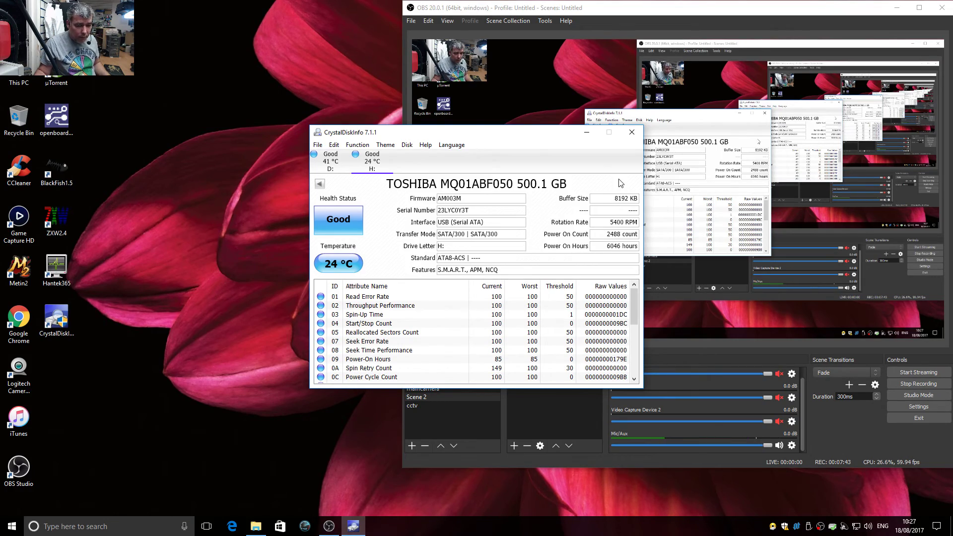
pyautogui.click(439, 419)
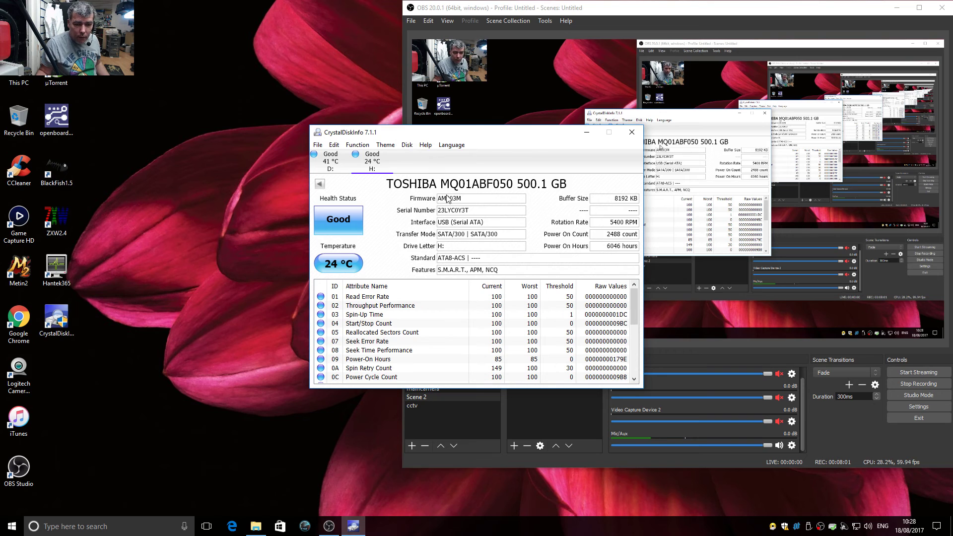
pyautogui.click(631, 132)
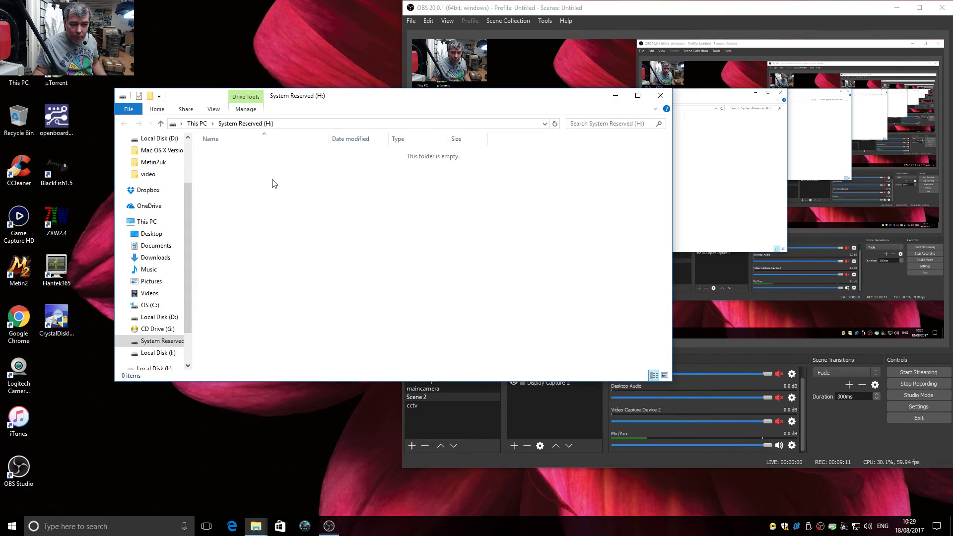
# Step: Close the empty System Reserved (H:) Explorer window
pyautogui.click(660, 94)
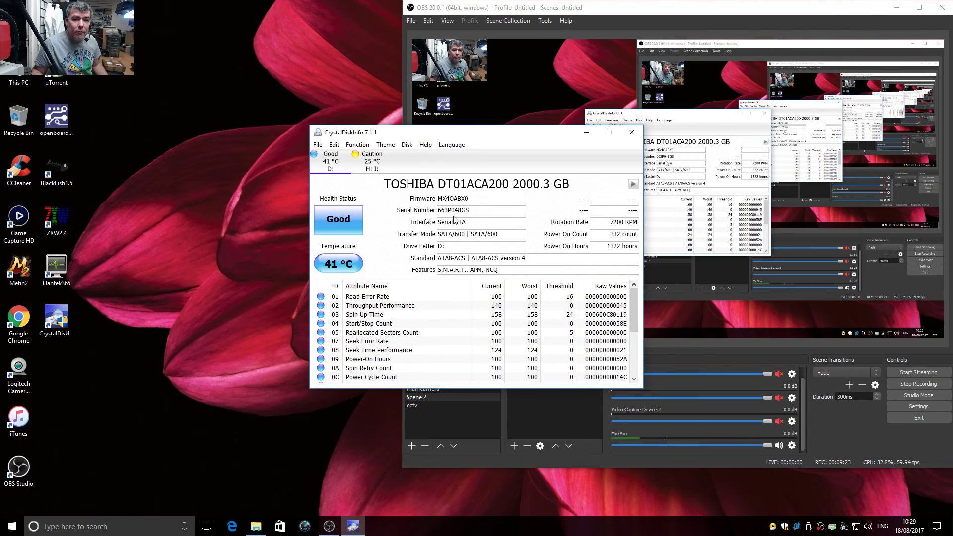
# Step: Review and close the 250 GB and TOSHIBA DT01ACA200 2000.3 GB drive reports (Good, 42 °C)
pyautogui.click(371, 162)
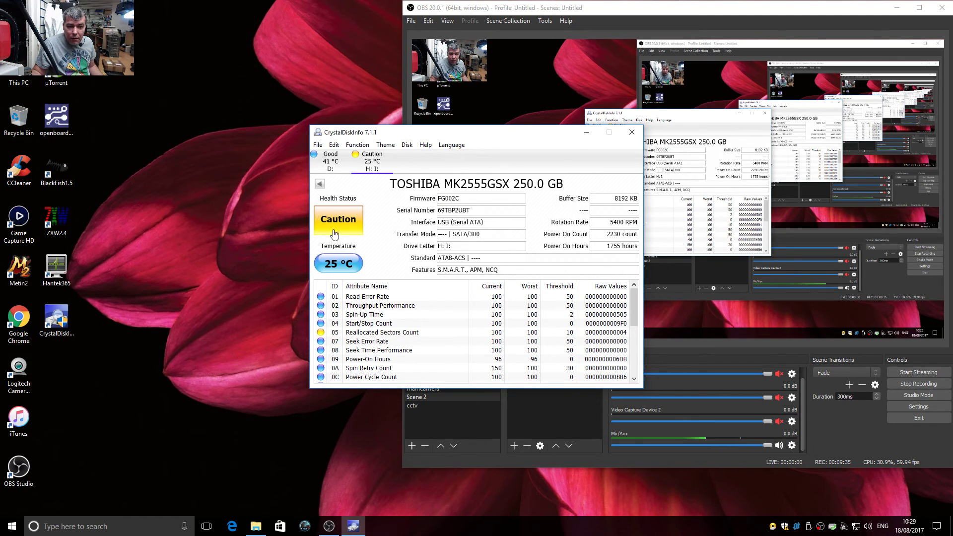
pyautogui.moveTo(328, 229)
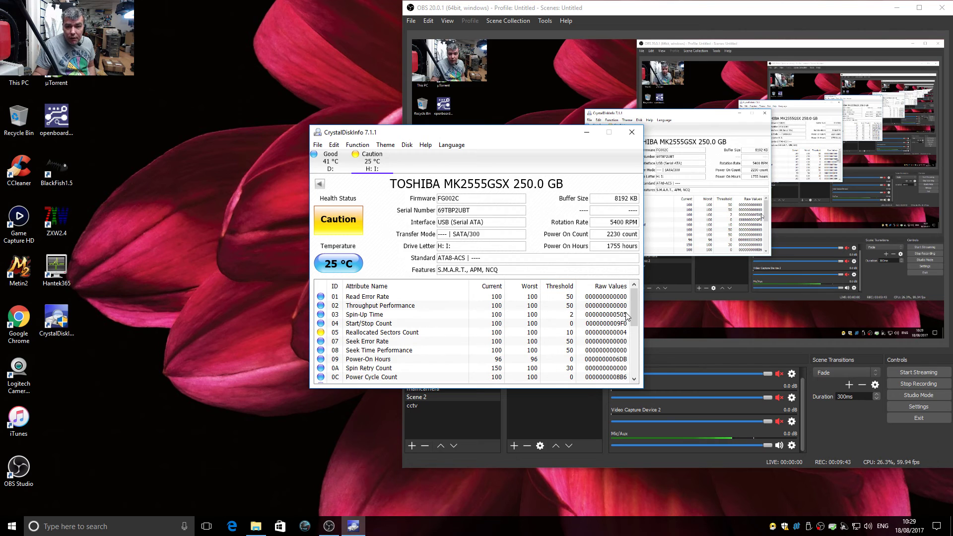
pyautogui.moveTo(631, 308)
pyautogui.mouseDown()
pyautogui.moveTo(629, 359)
pyautogui.moveTo(635, 306)
pyautogui.mouseUp()
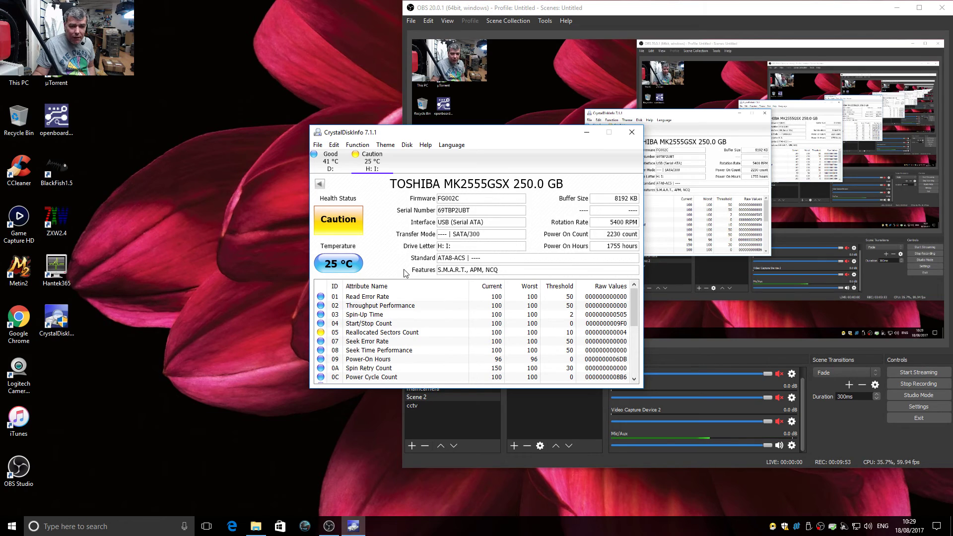
pyautogui.click(630, 133)
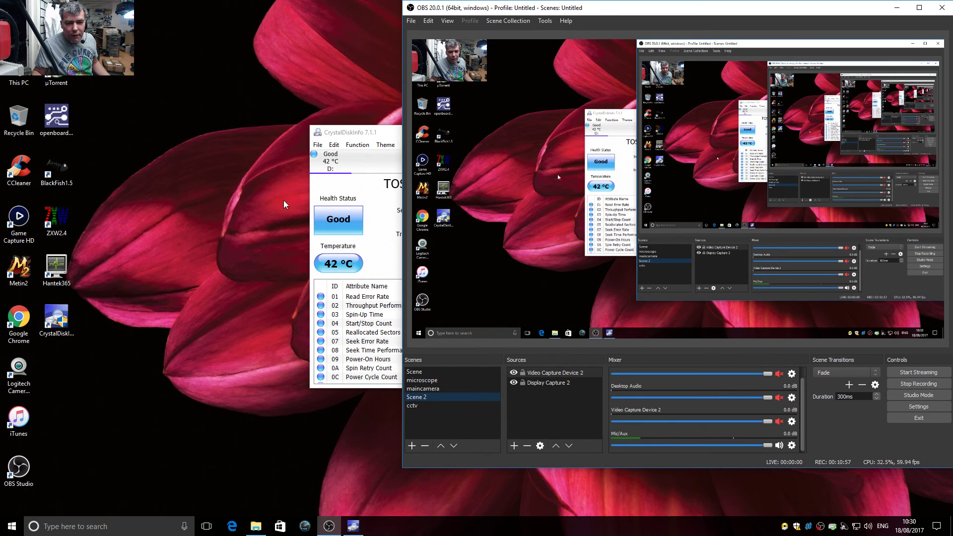
pyautogui.click(373, 168)
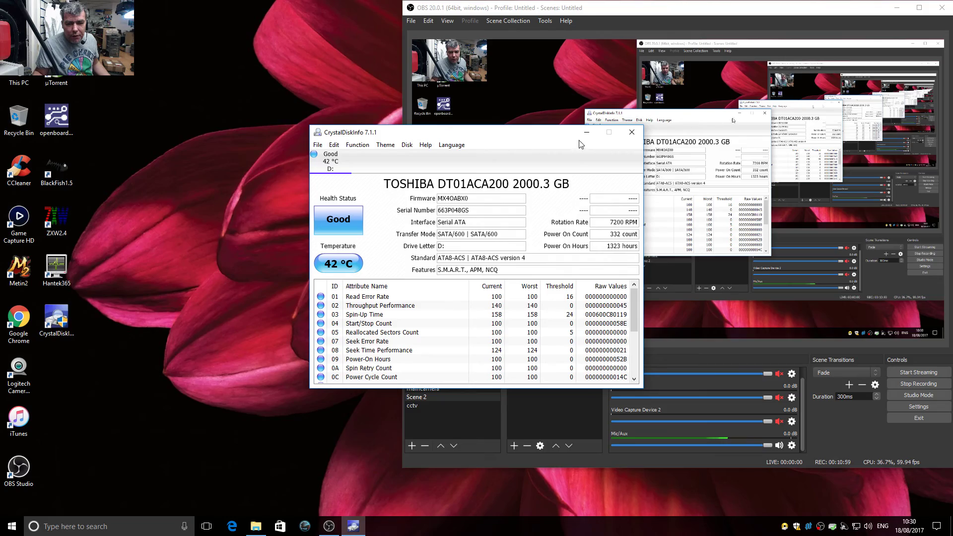
pyautogui.click(632, 132)
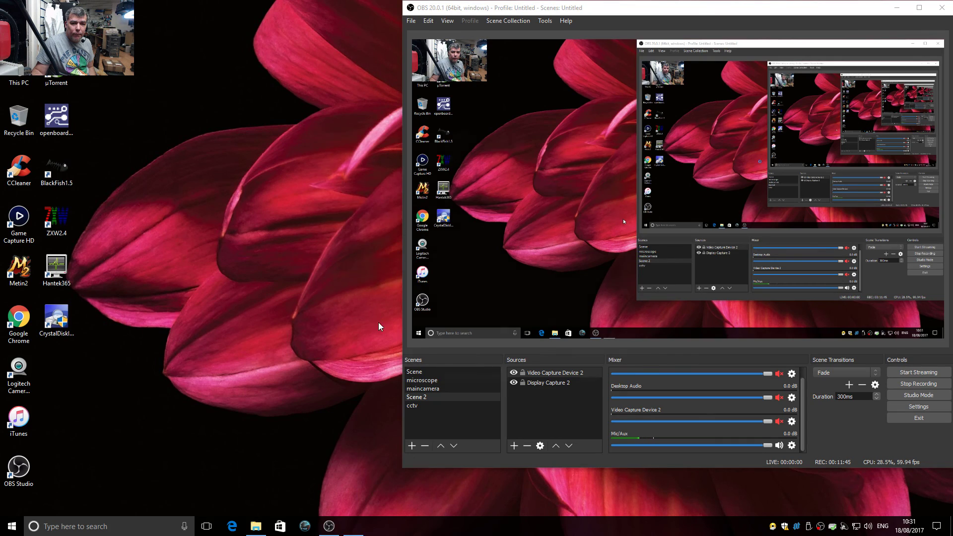
# Step: View the health report for the ST1000LM024 1000.2 GB drive on H: (Good, 24 °C)
pyautogui.click(372, 161)
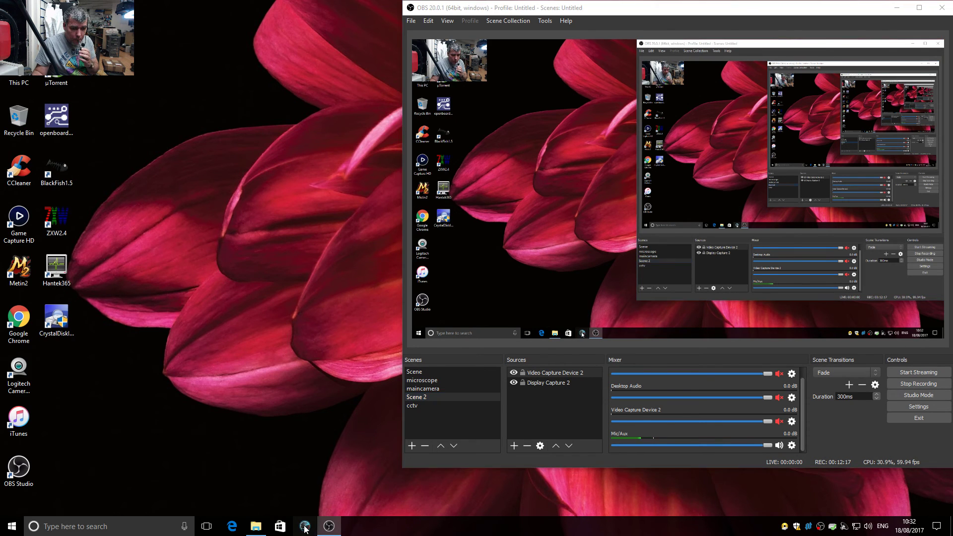
pyautogui.click(304, 528)
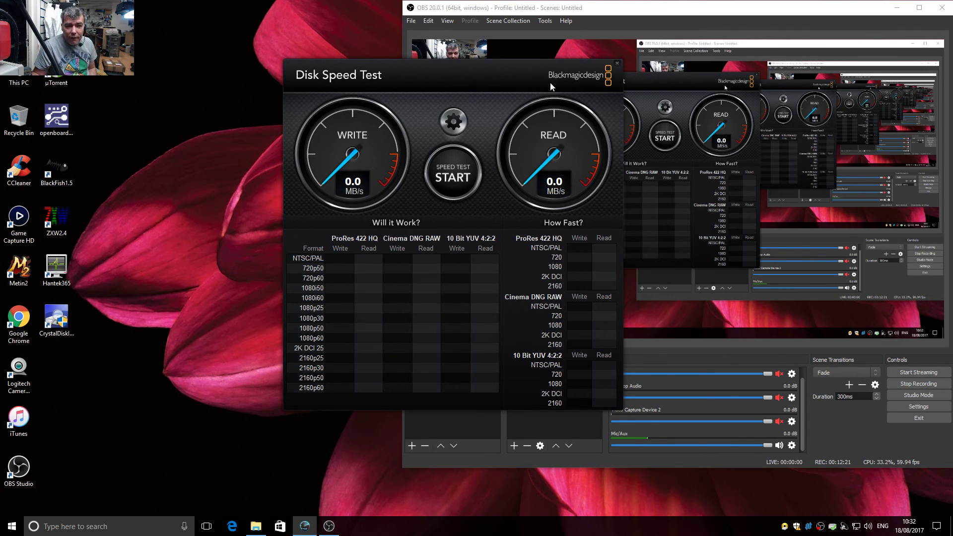
# Step: Target Local Disk (D:) and run the benchmark: 182.8 MB/s write, 181.4 MB/s read
pyautogui.moveTo(442, 100); pyautogui.dragTo(288, 95)
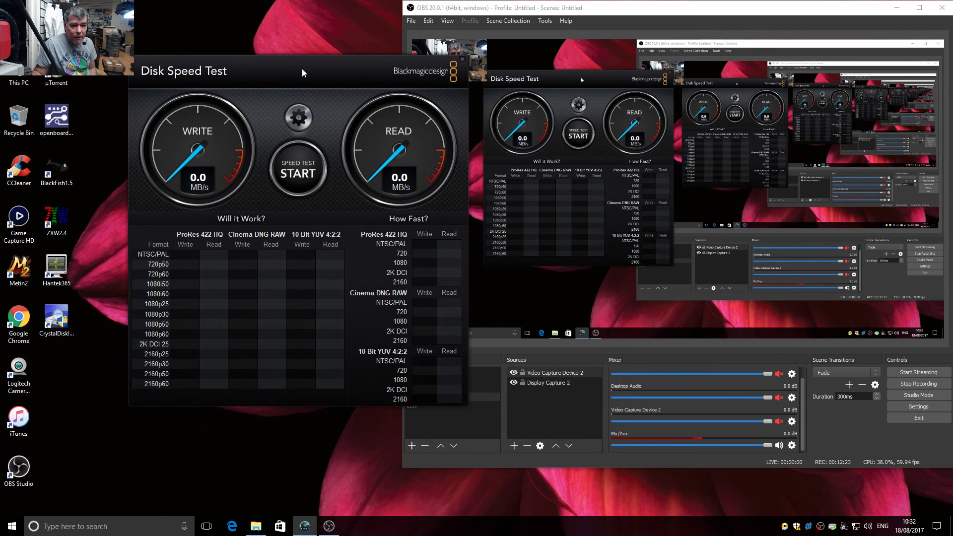
pyautogui.click(298, 121)
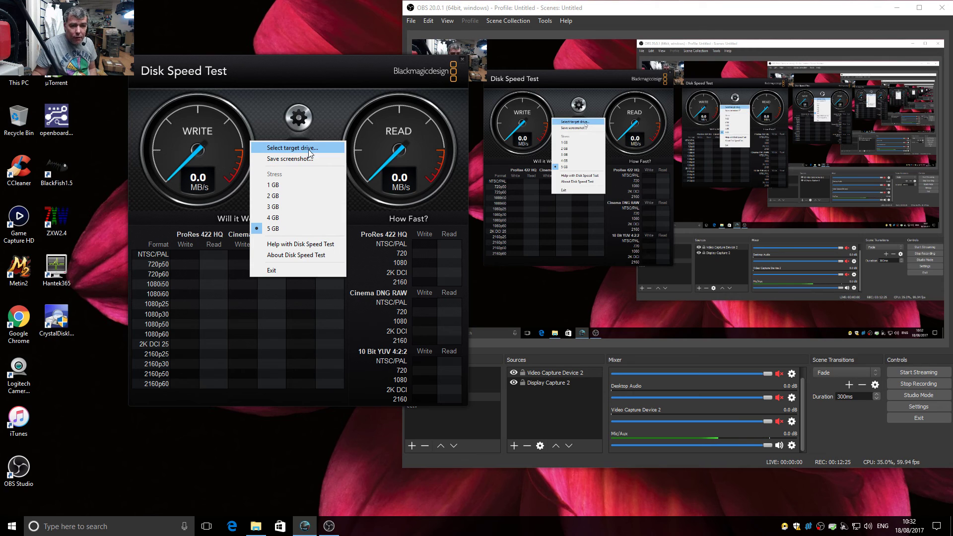
pyautogui.click(289, 148)
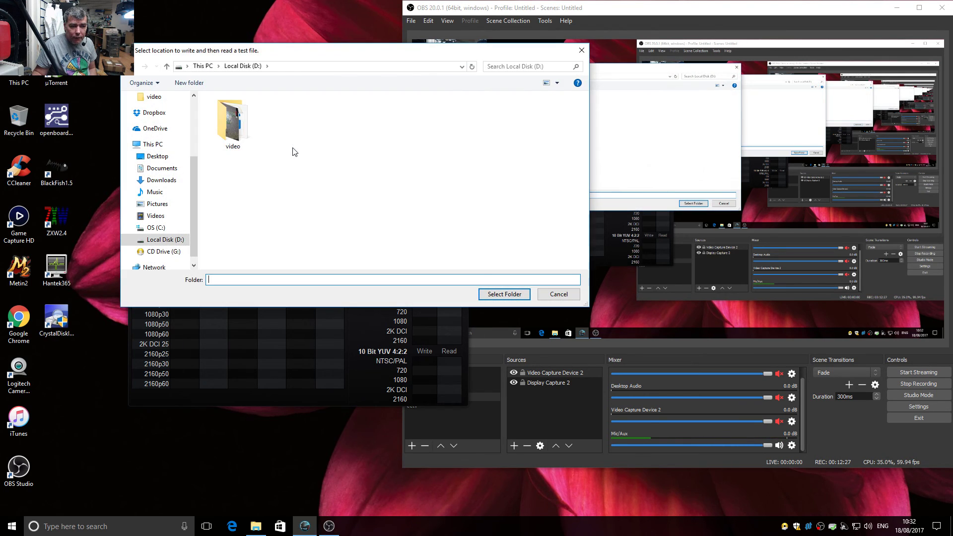
pyautogui.click(155, 240)
pyautogui.click(504, 294)
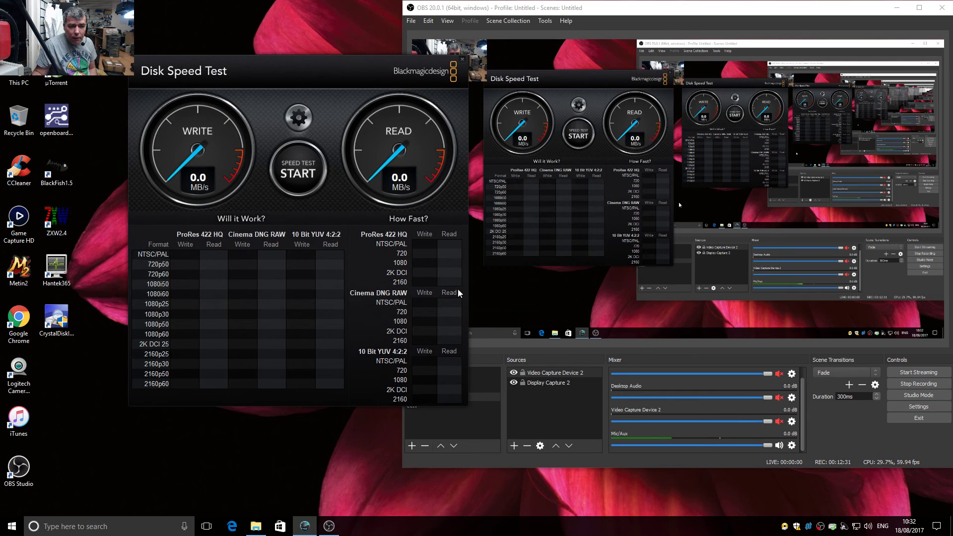
pyautogui.click(307, 189)
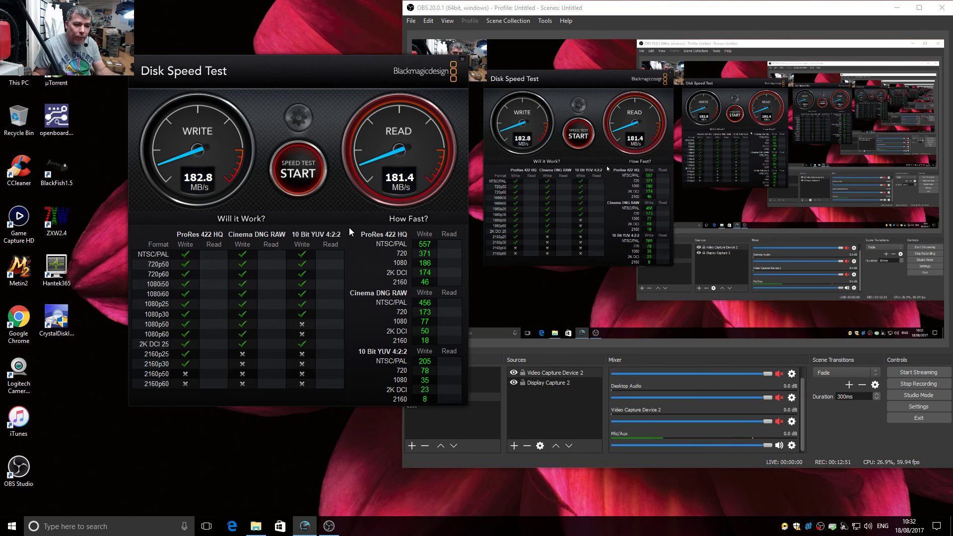
pyautogui.click(296, 173)
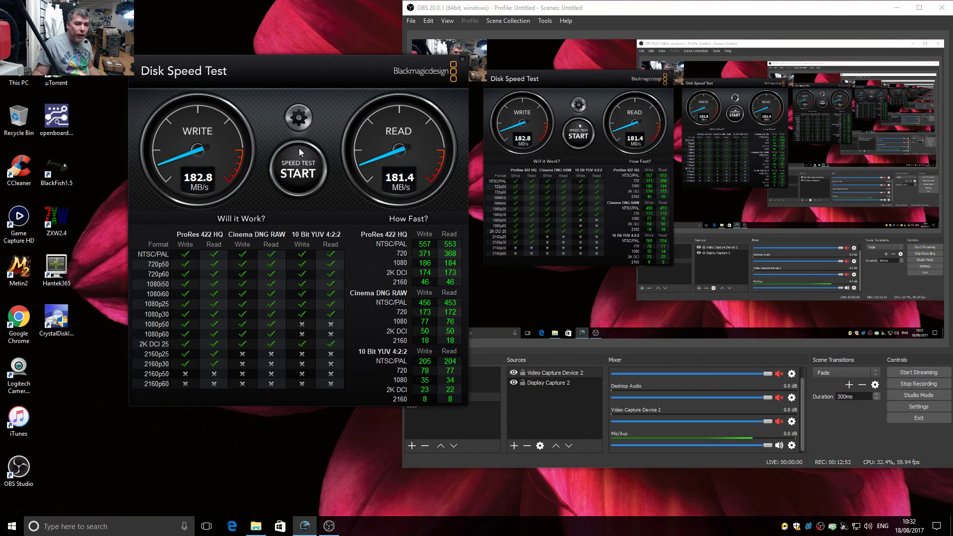
# Step: Browse the test-location chooser to OS (C:) > Users > user folder > Desktop
pyautogui.click(298, 118)
pyautogui.click(294, 149)
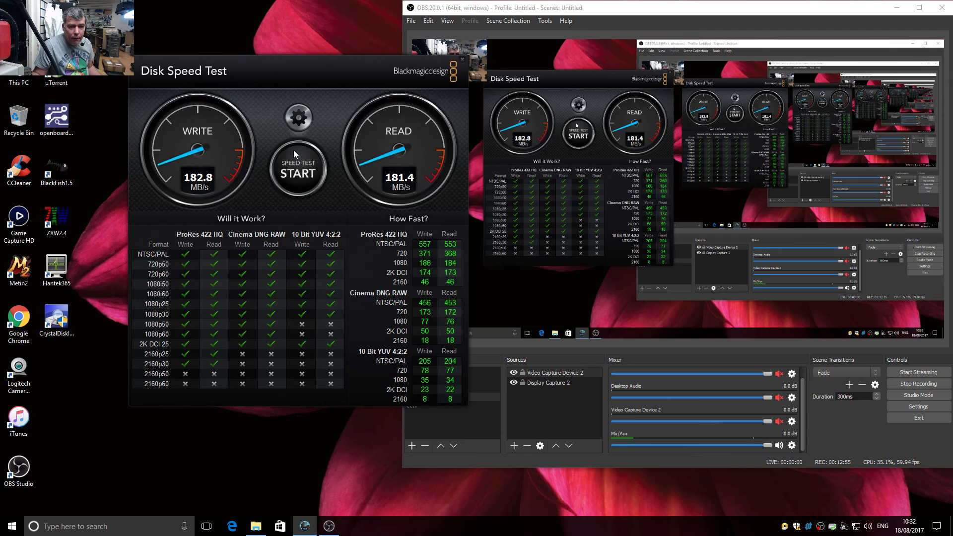
pyautogui.click(154, 228)
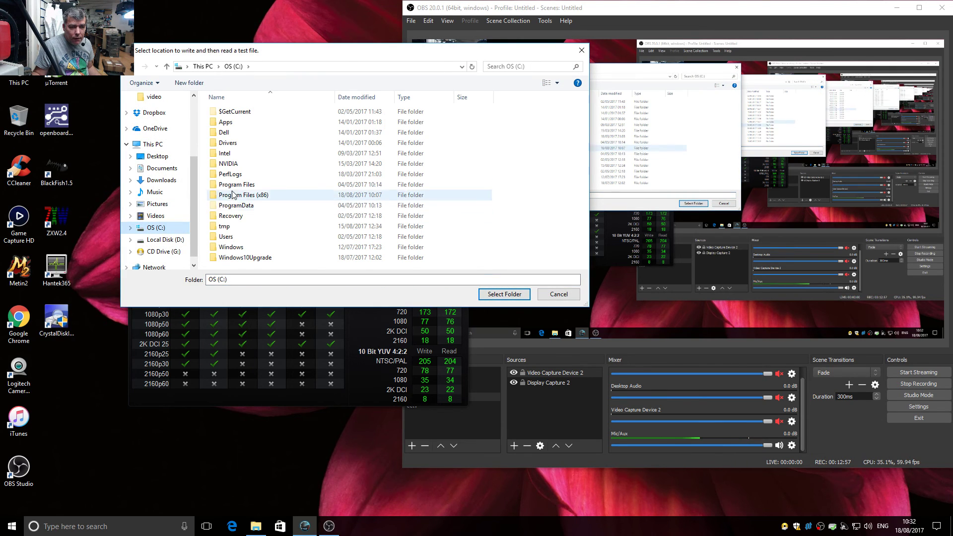
pyautogui.doubleClick(226, 237)
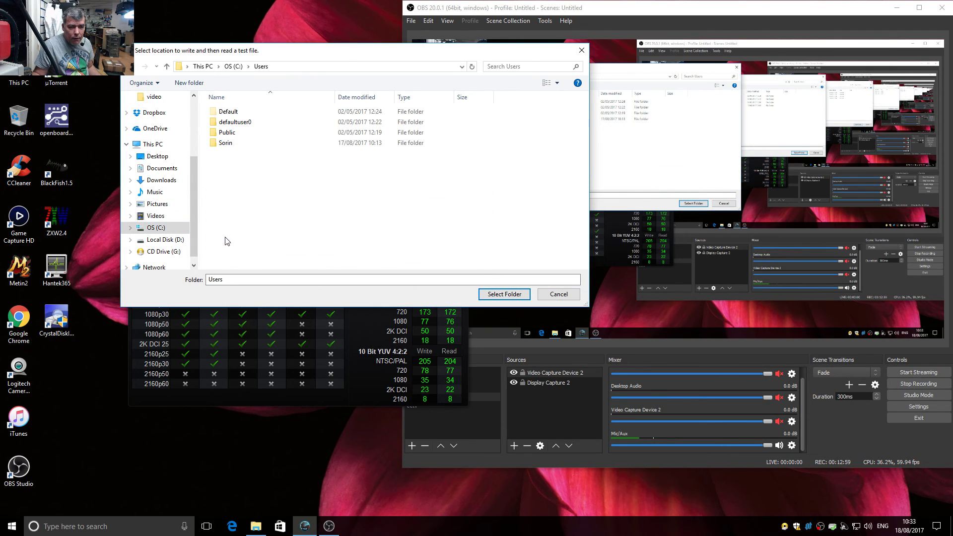
pyautogui.doubleClick(227, 144)
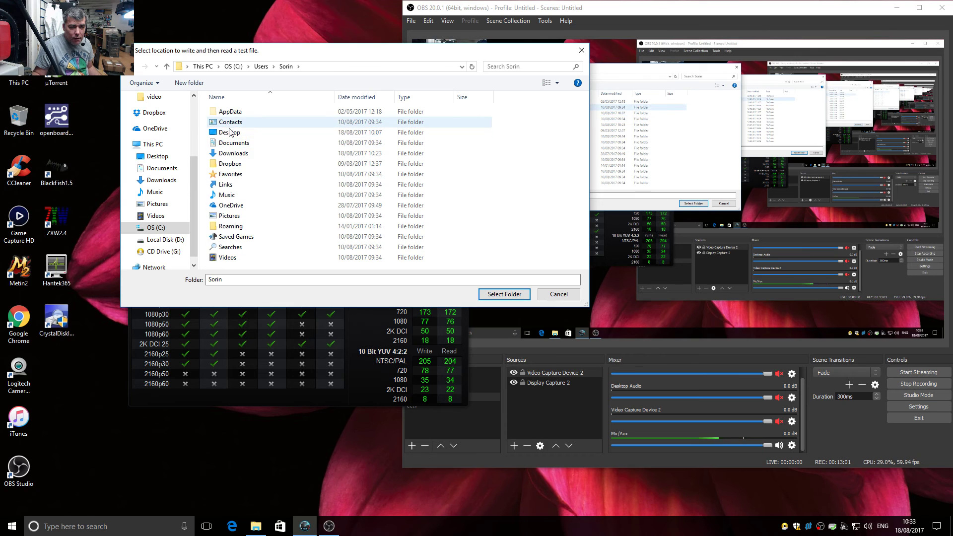
pyautogui.click(229, 133)
pyautogui.doubleClick(230, 135)
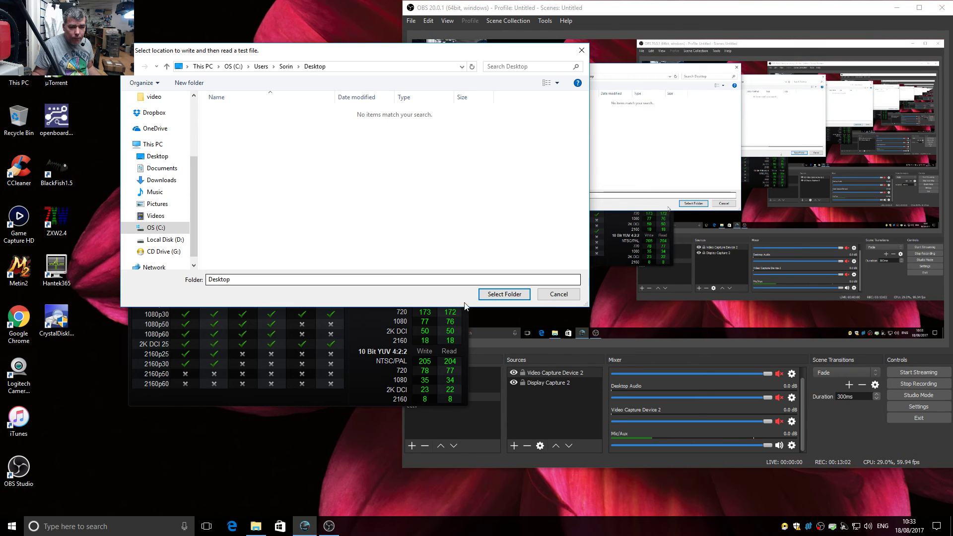
# Step: Confirm the Desktop folder, run the C: benchmark (400.5 MB/s write, 1604.2 MB/s read), then close the tester
pyautogui.click(500, 294)
pyautogui.click(298, 171)
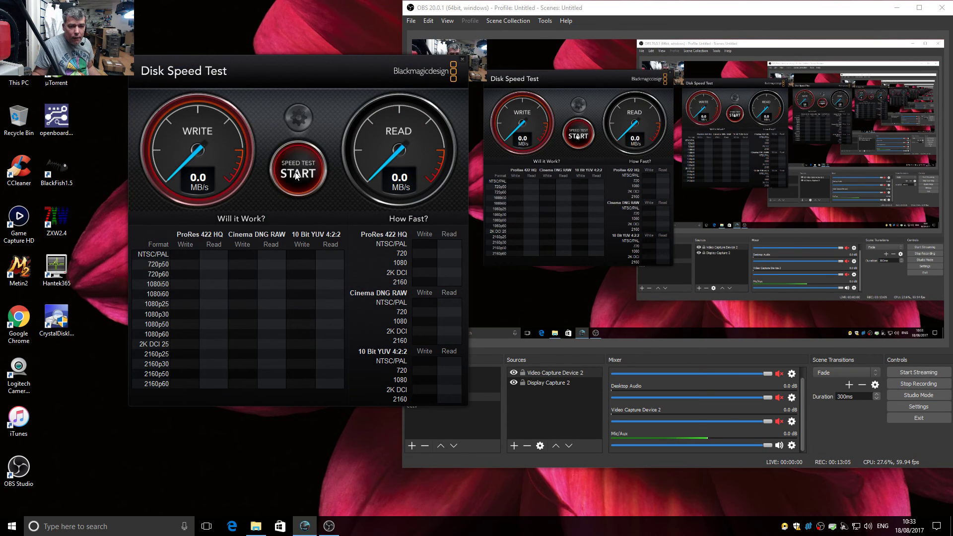
pyautogui.click(896, 8)
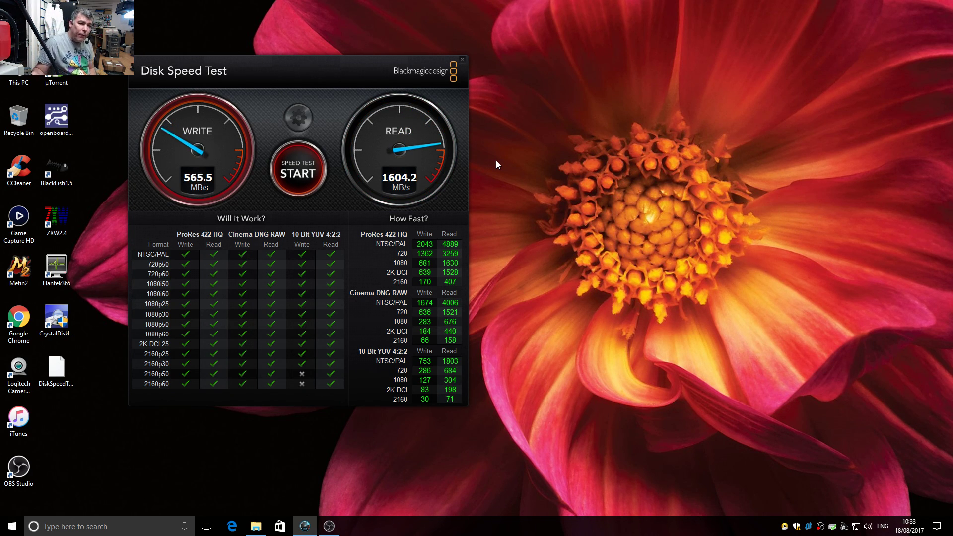
pyautogui.click(299, 170)
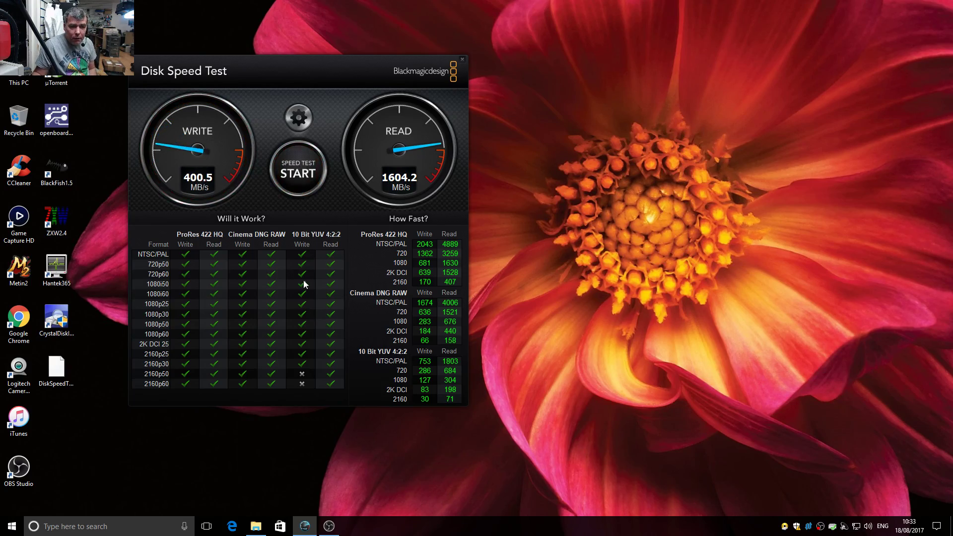
pyautogui.click(329, 526)
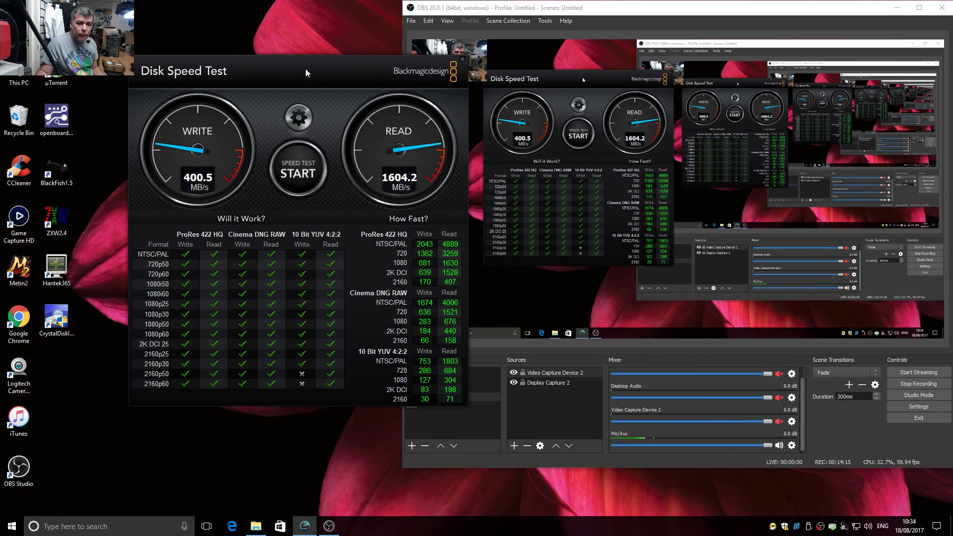
pyautogui.click(462, 59)
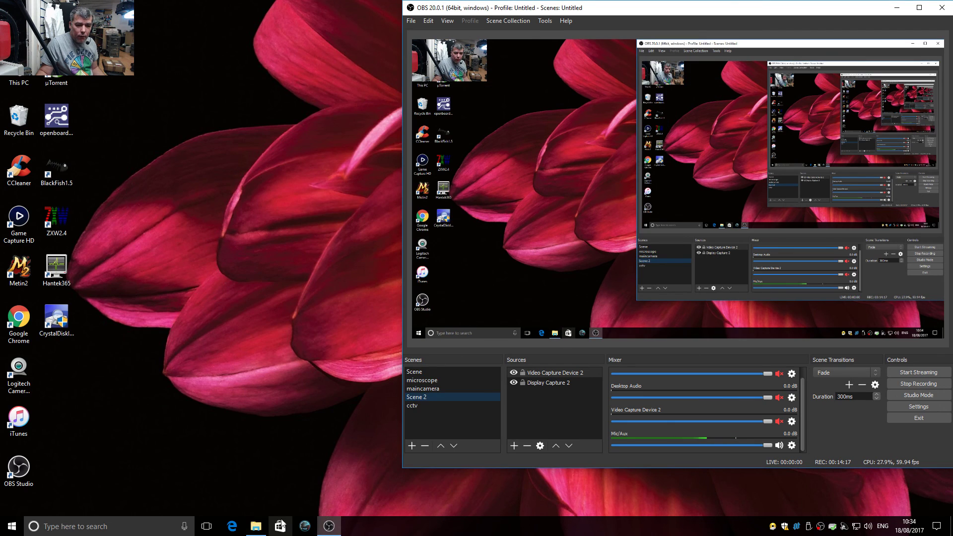
# Step: Select the second Local Disk (H:) as the target drive and start the benchmark
pyautogui.click(304, 527)
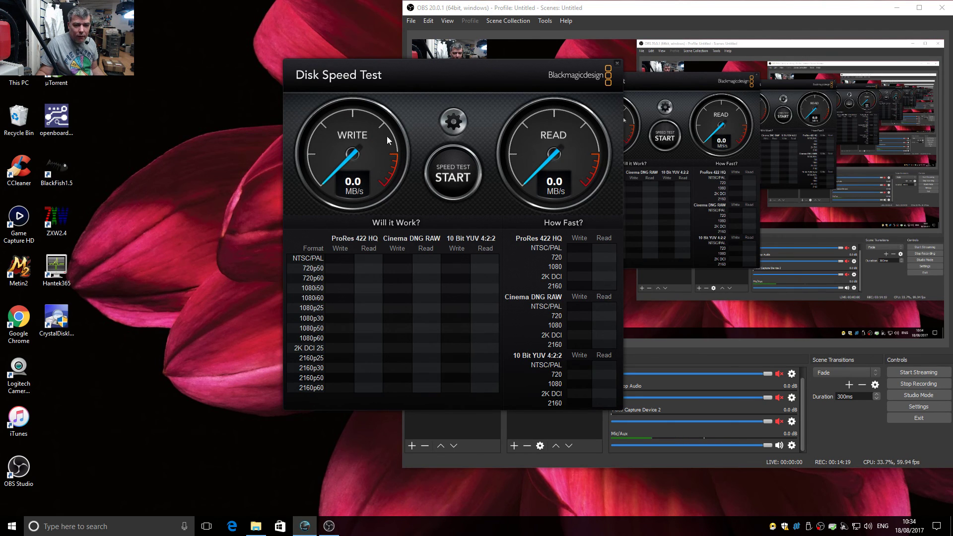
pyautogui.click(451, 123)
pyautogui.click(451, 151)
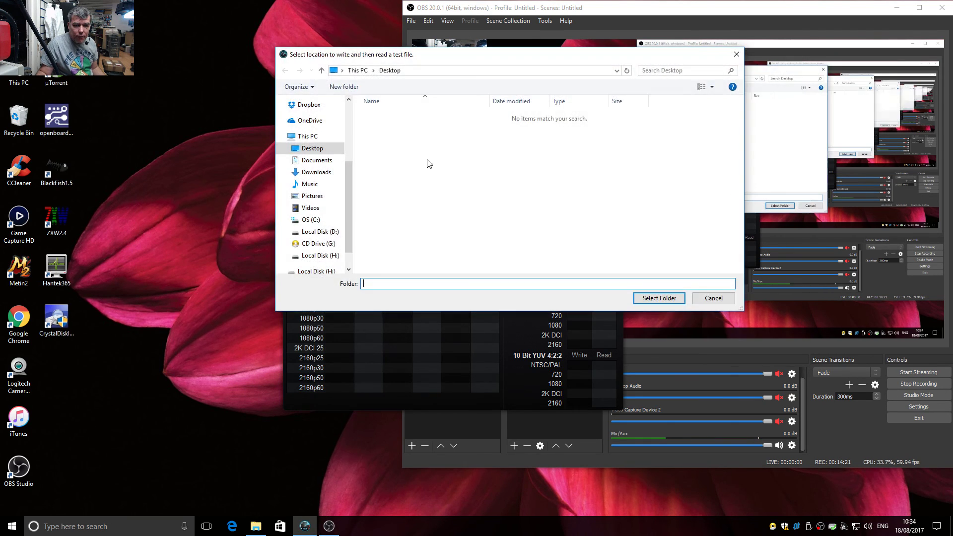
pyautogui.moveTo(341, 223)
pyautogui.mouseDown()
pyautogui.moveTo(347, 242)
pyautogui.moveTo(341, 225)
pyautogui.mouseUp()
pyautogui.scroll(-1, 346, 217)
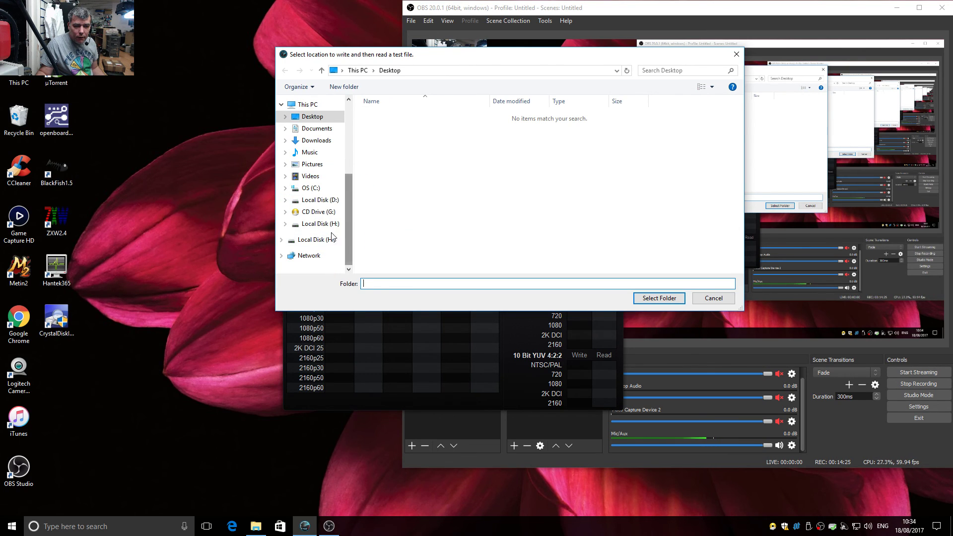
pyautogui.click(316, 240)
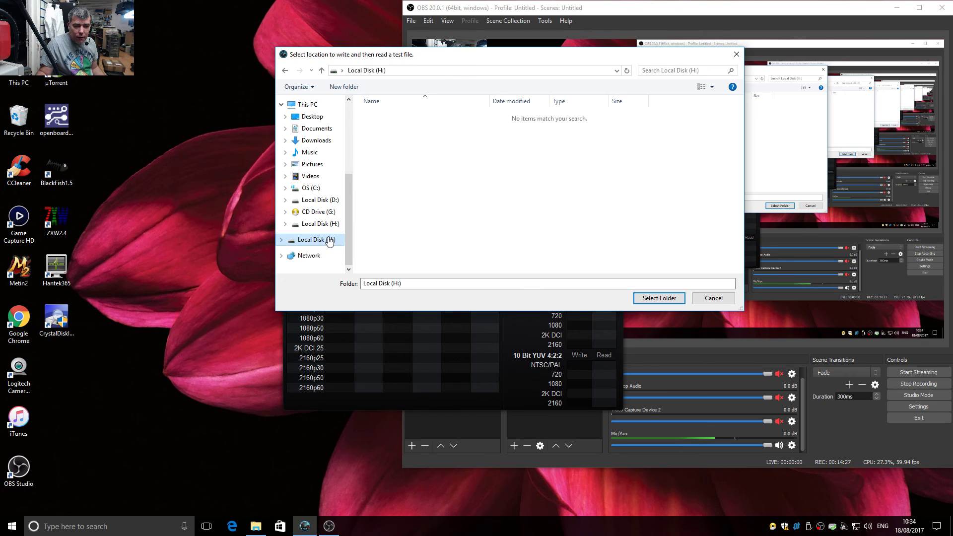
pyautogui.click(659, 299)
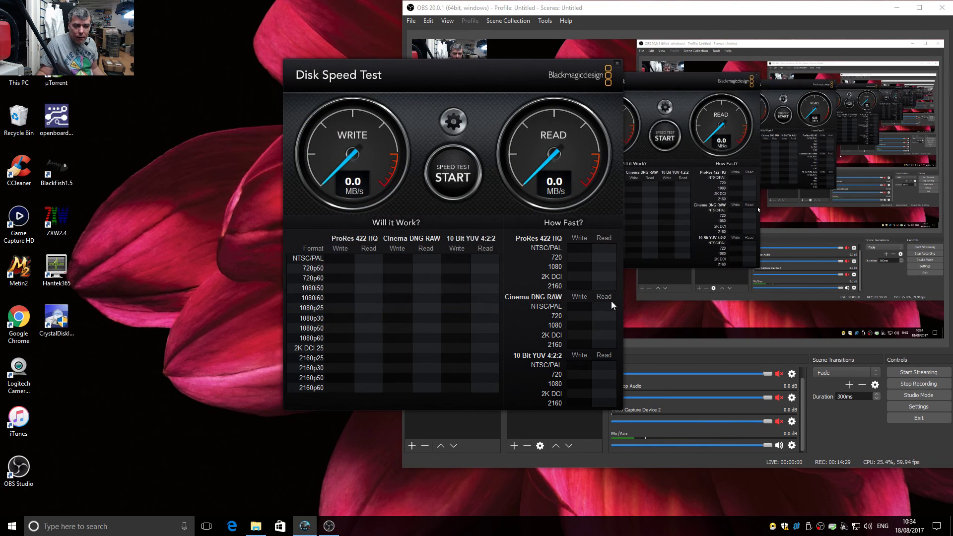
pyautogui.click(457, 184)
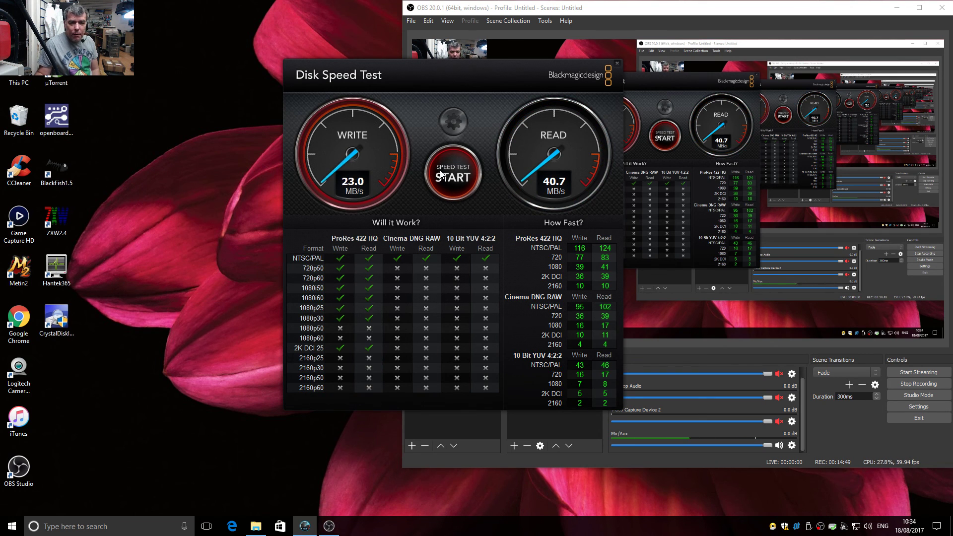
# Step: Stop the H: benchmark at 38.7 MB/s write and 40.7 MB/s read
pyautogui.click(440, 173)
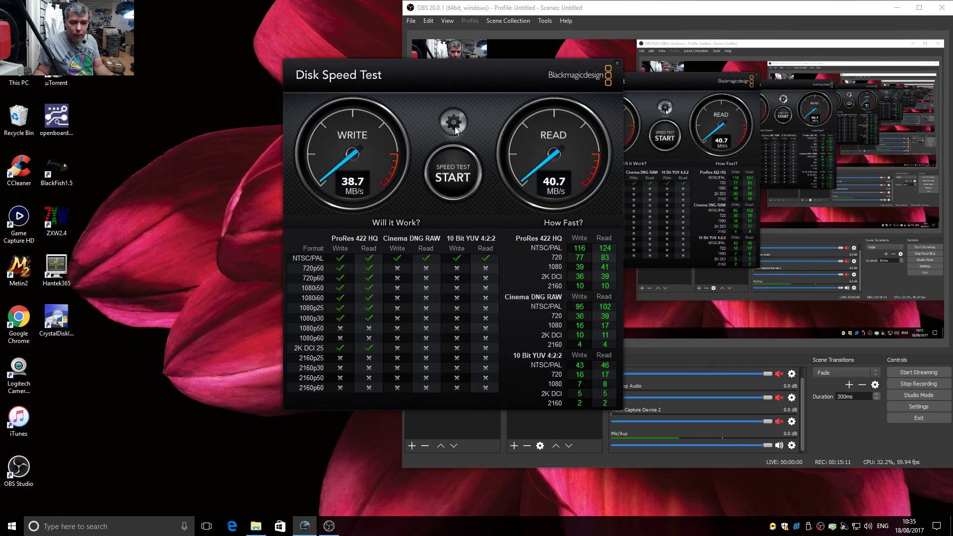
pyautogui.click(453, 122)
# Step: Try the Local Disk (I:) root as target and dismiss the read-only warning
pyautogui.click(456, 153)
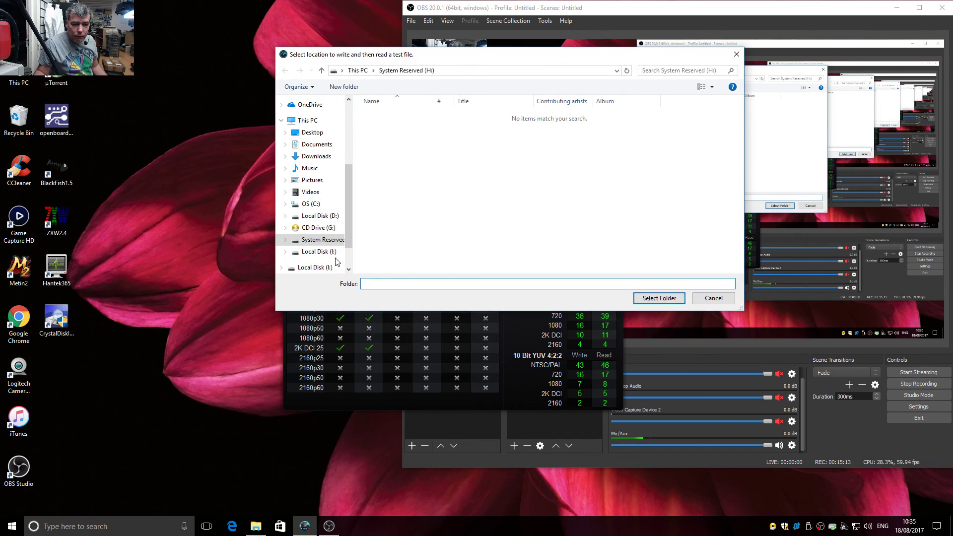
pyautogui.click(310, 252)
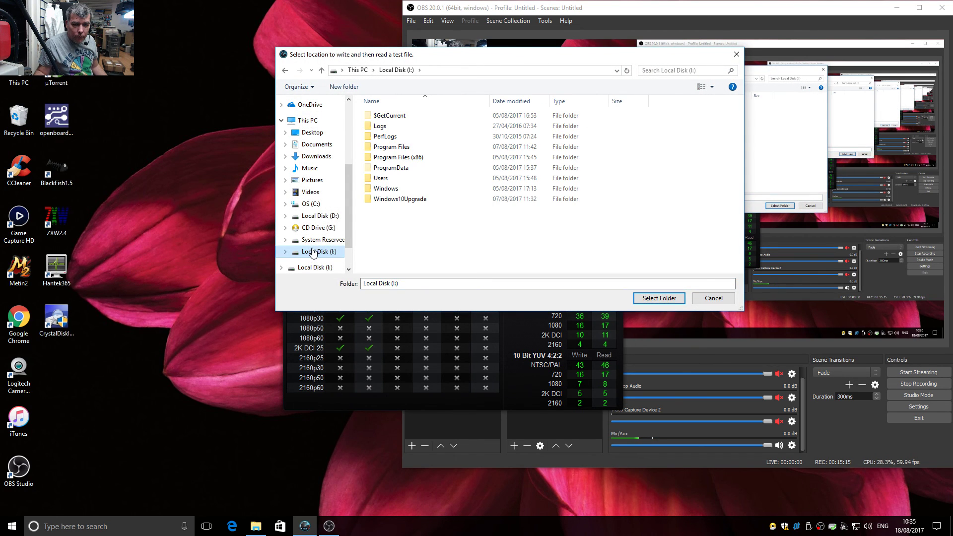
pyautogui.click(648, 297)
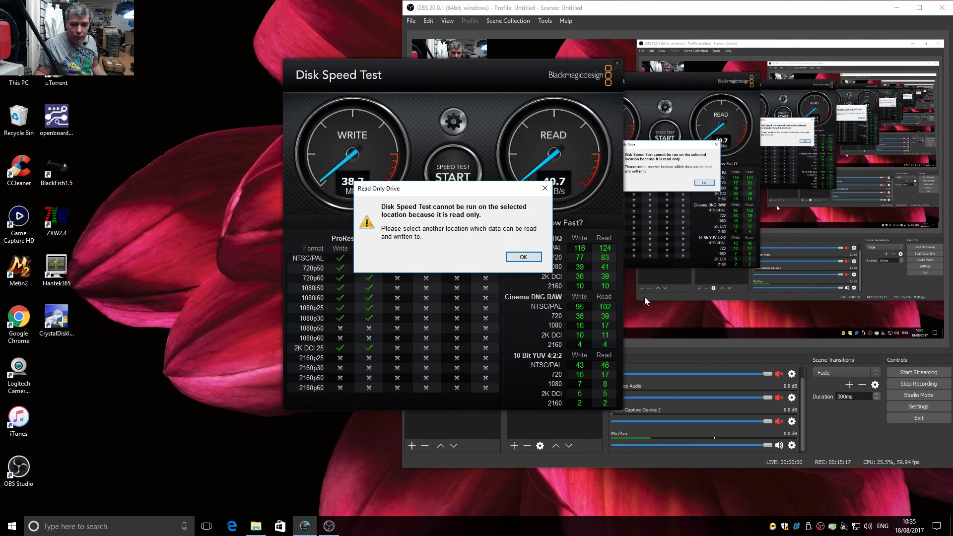
pyautogui.click(523, 257)
# Step: Set I:\Users\<user>\Desktop as the test location instead
pyautogui.click(452, 124)
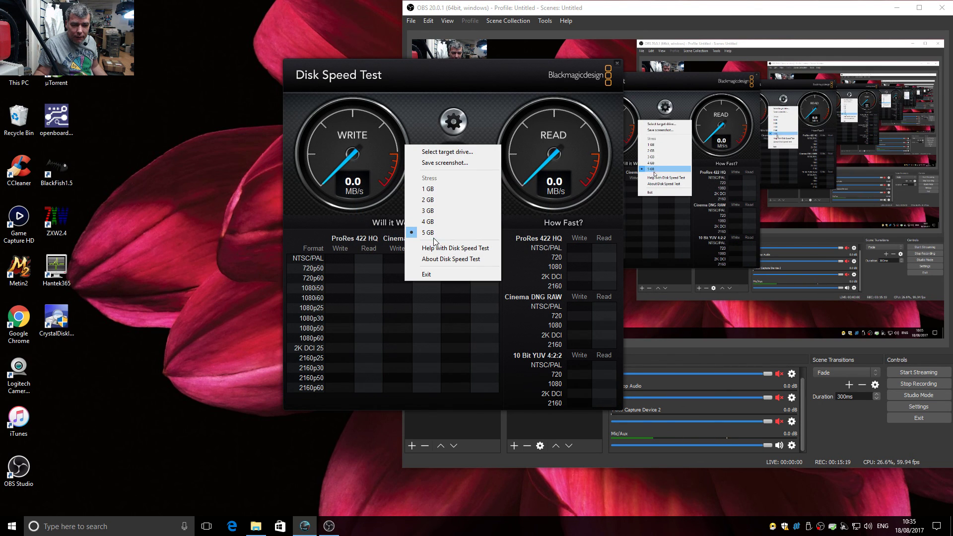
pyautogui.click(439, 152)
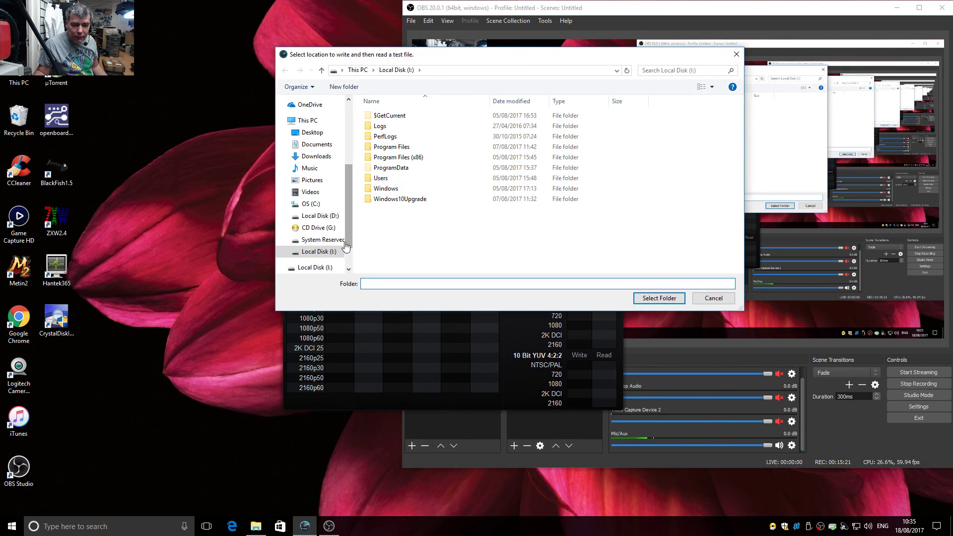
pyautogui.doubleClick(380, 178)
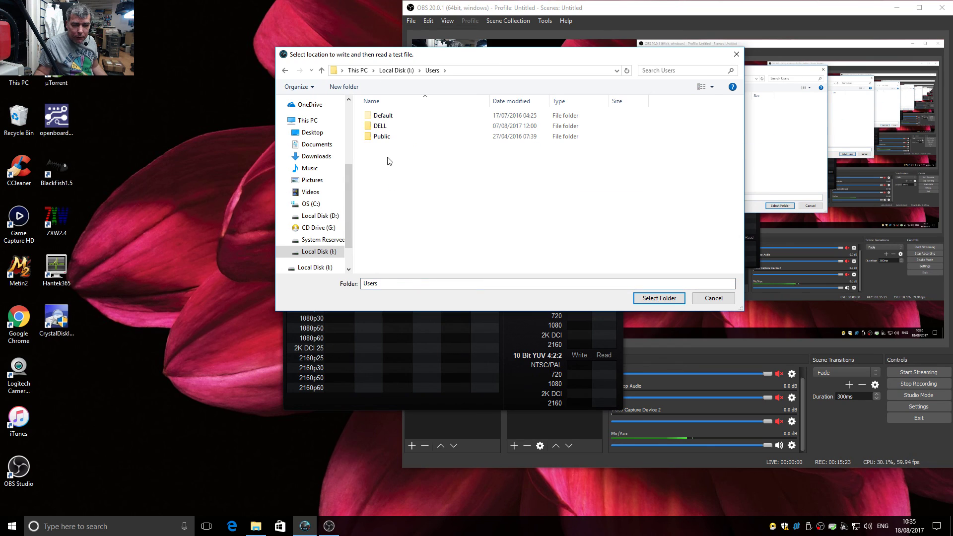
pyautogui.doubleClick(381, 126)
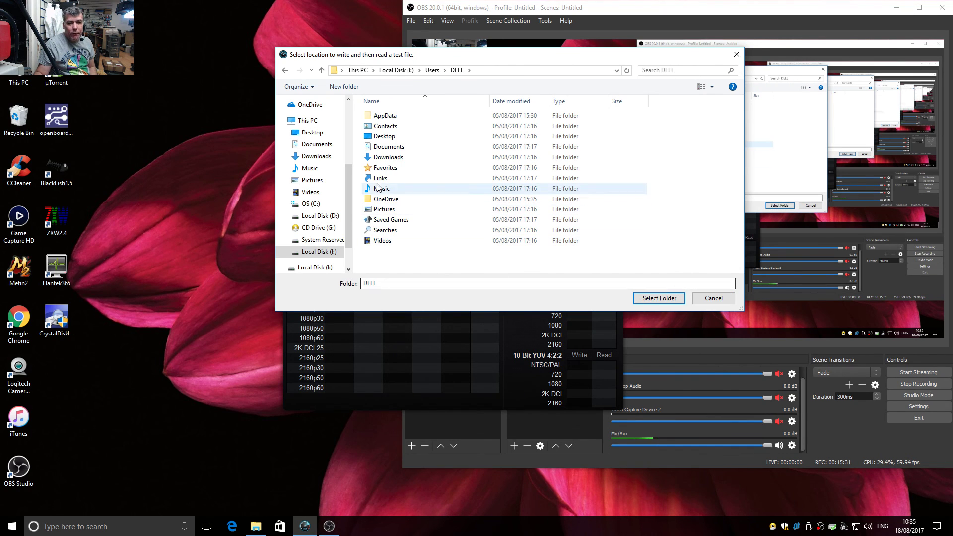
pyautogui.doubleClick(384, 136)
pyautogui.click(648, 299)
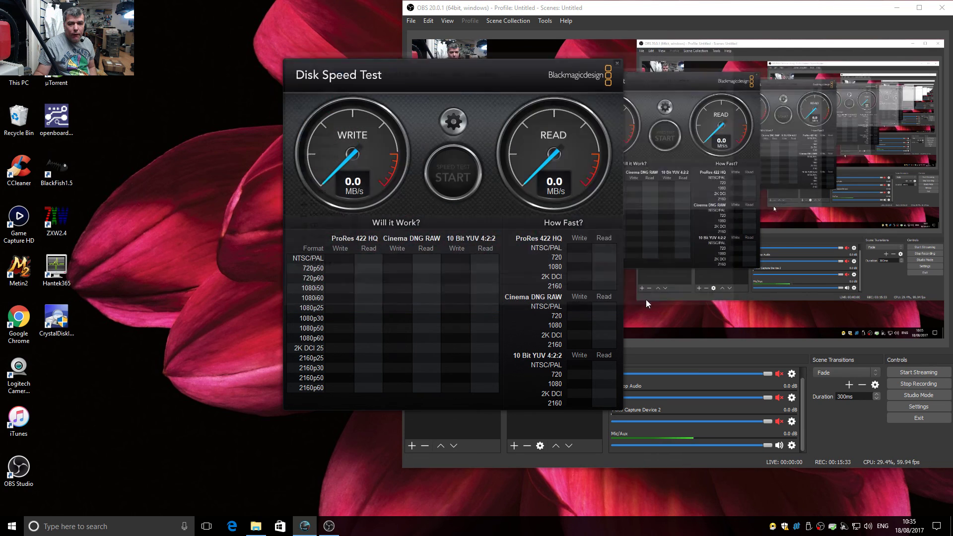
# Step: Run the I: benchmark to 34.6 MB/s write and 40.5 MB/s read, then stop it
pyautogui.click(451, 181)
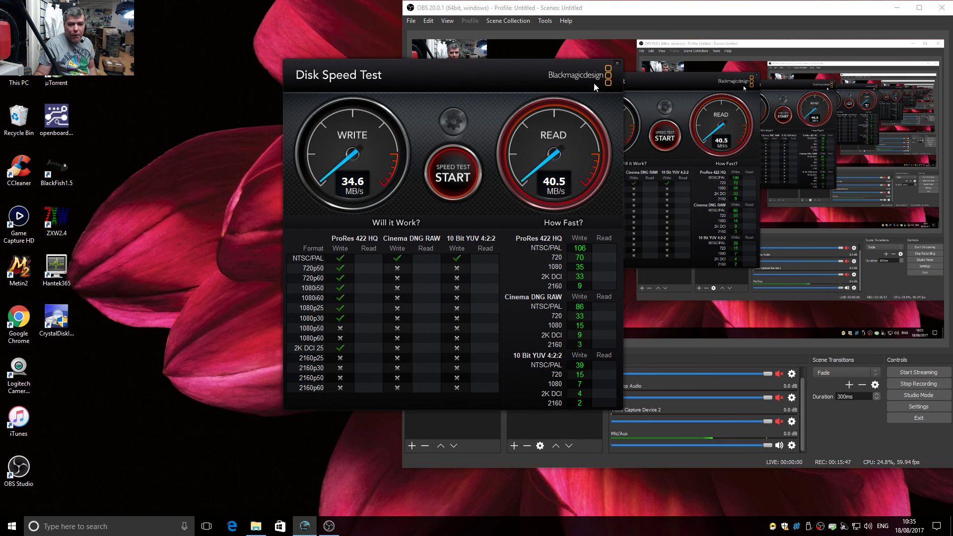
pyautogui.click(460, 176)
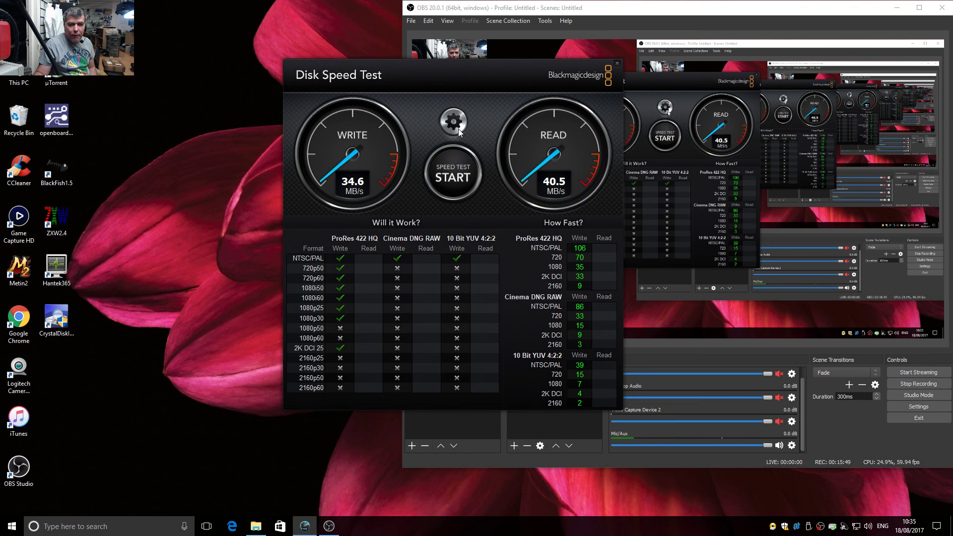
pyautogui.click(453, 122)
# Step: Benchmark Local Disk (D:) again, reaching 181.5 MB/s write and 184.0 MB/s read, then close the app
pyautogui.click(455, 153)
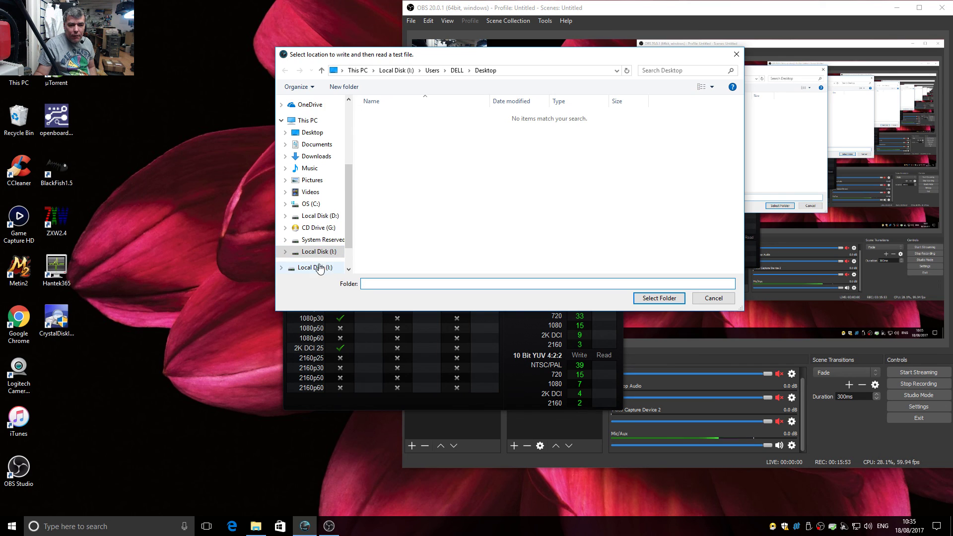
pyautogui.click(318, 252)
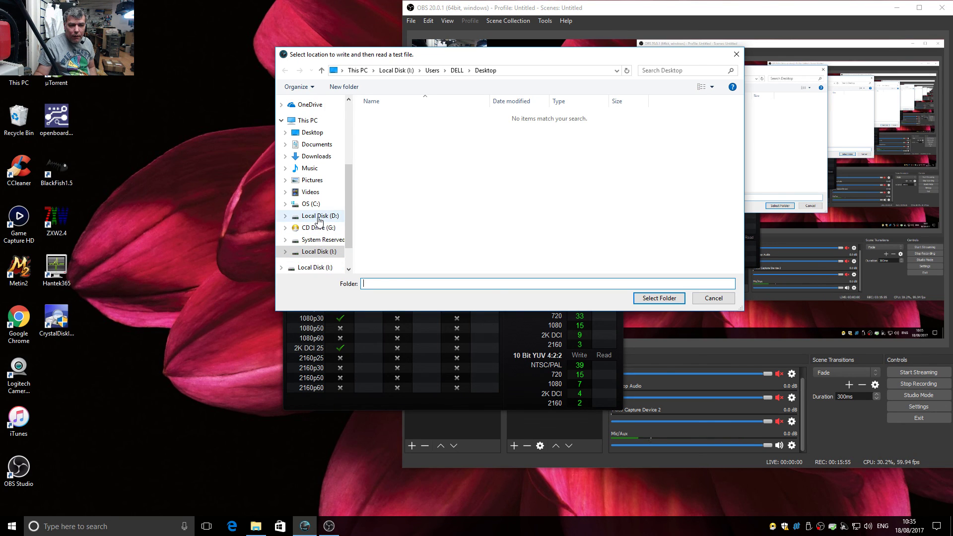
pyautogui.click(659, 298)
pyautogui.click(453, 181)
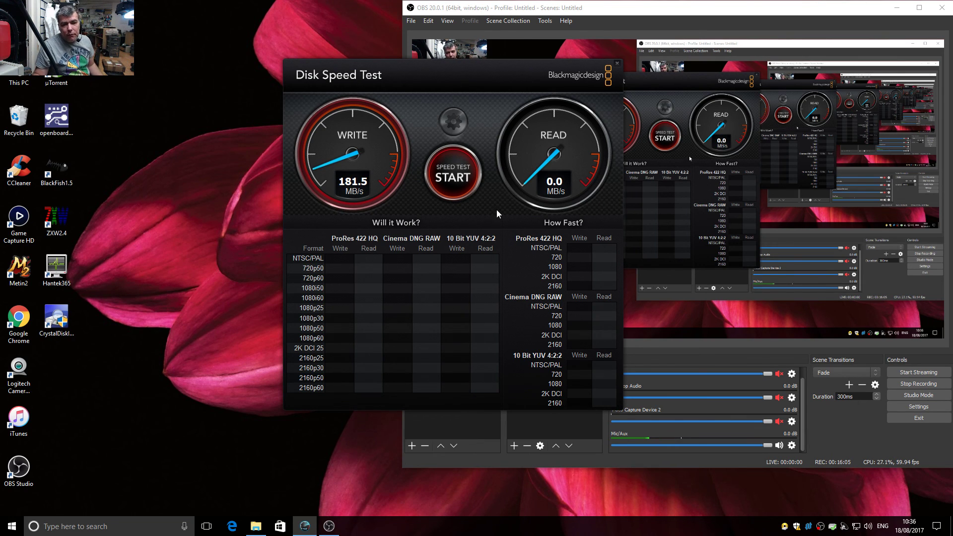
pyautogui.click(450, 180)
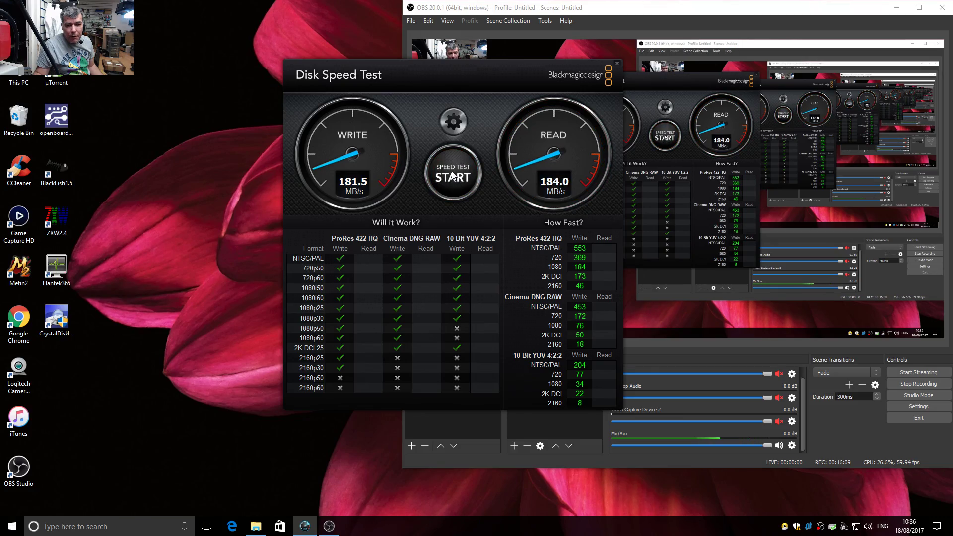
pyautogui.click(616, 59)
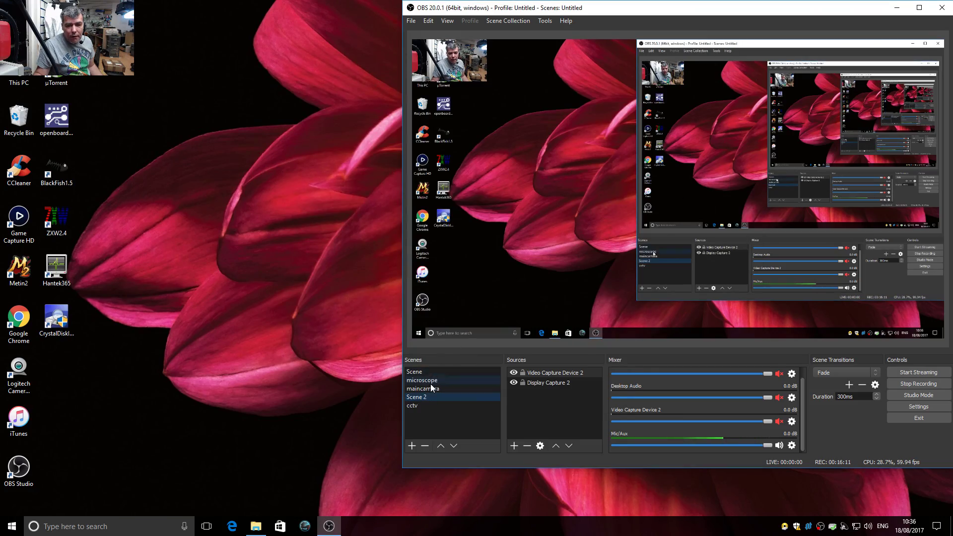